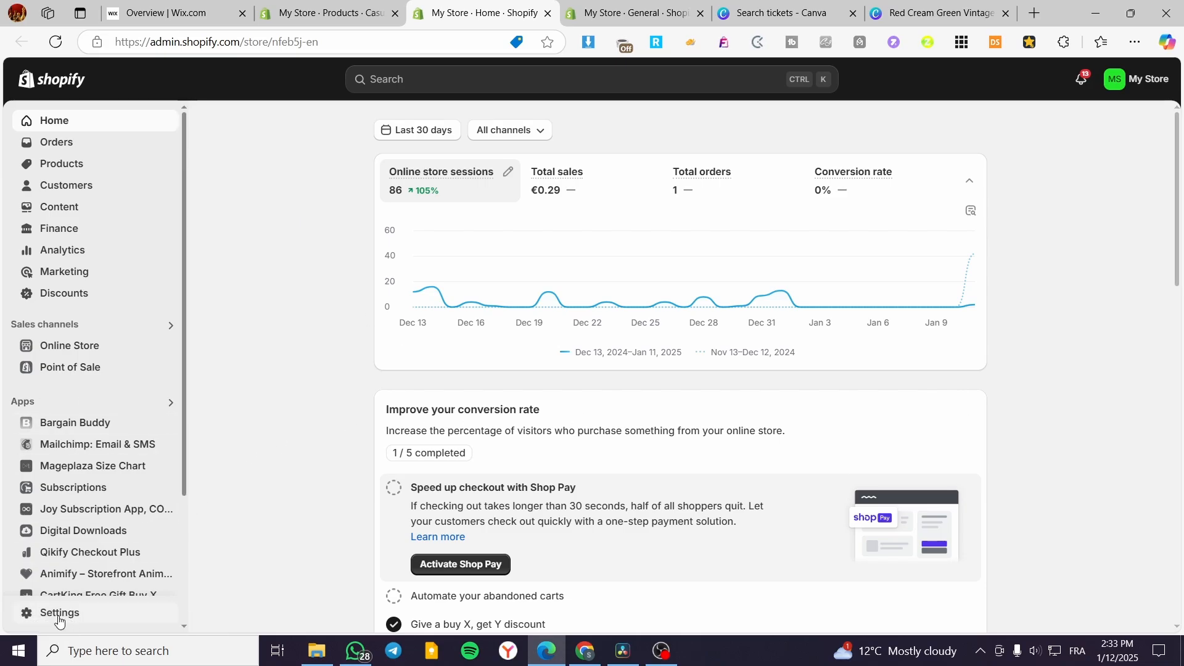
Open the store's custom data settings and start a new product metafield definition.
left_click(629, 13)
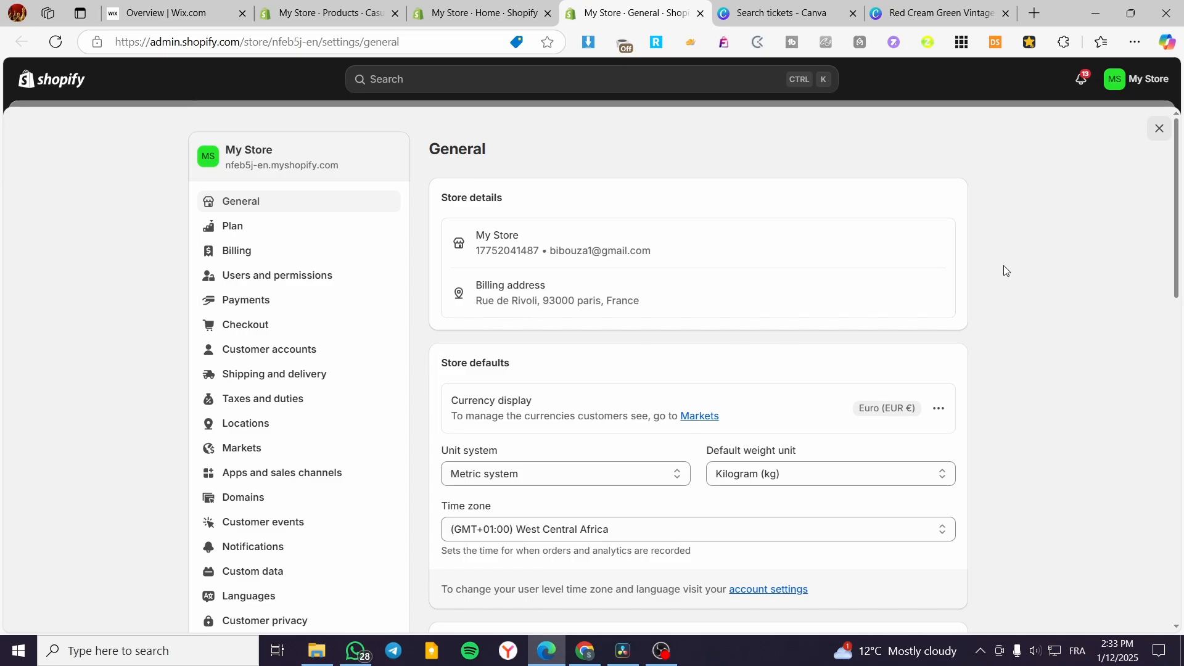
scroll(1006, 270, "down", 3)
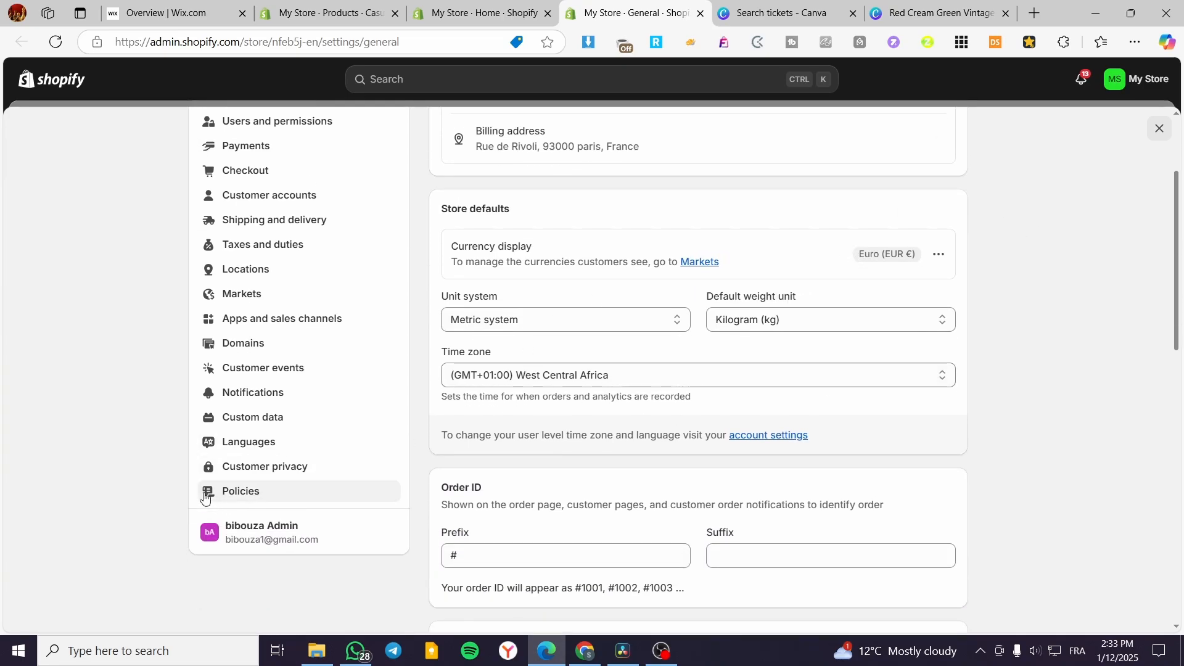
left_click(244, 430)
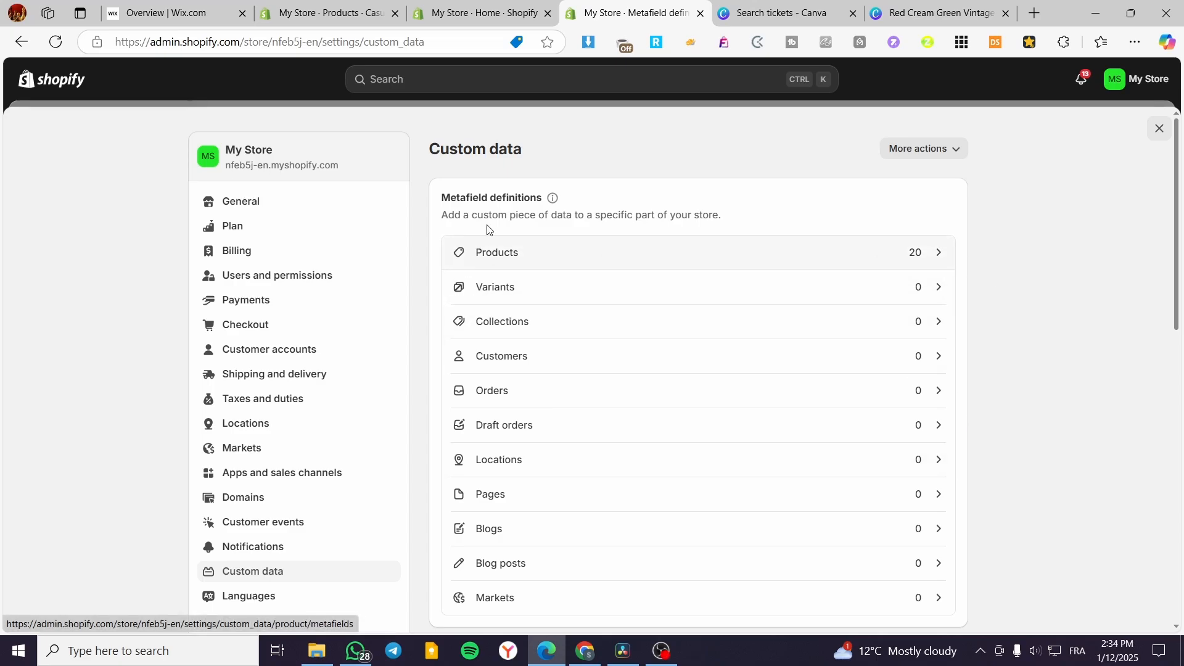
left_click(492, 258)
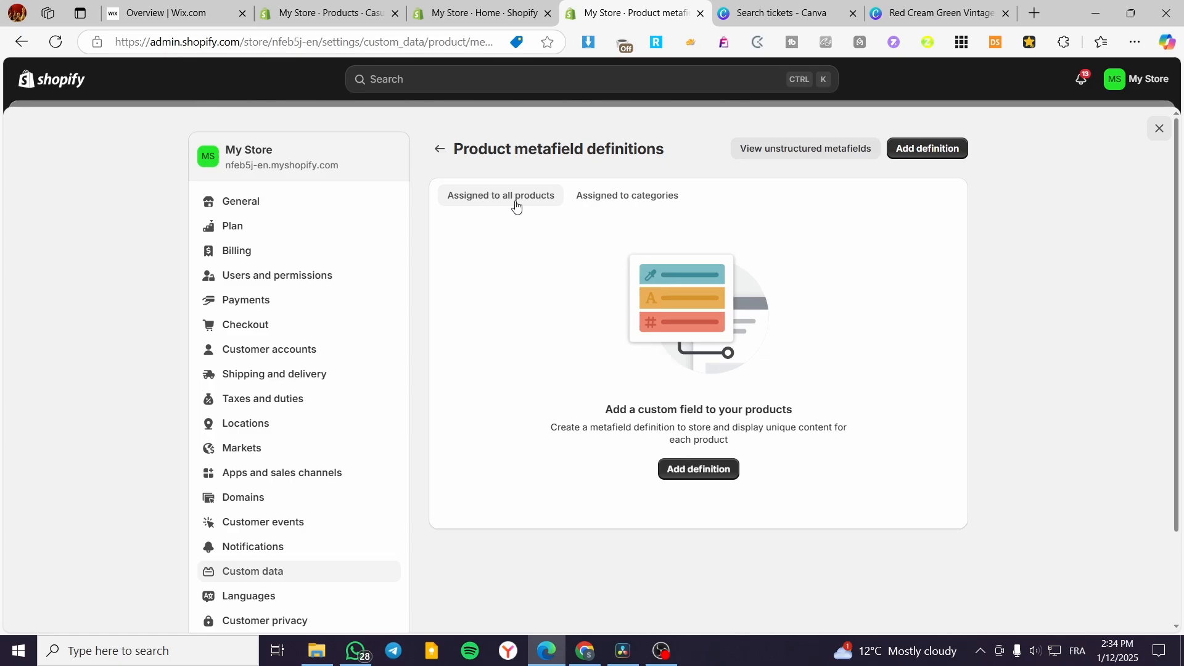
left_click_drag(456, 153, 669, 151)
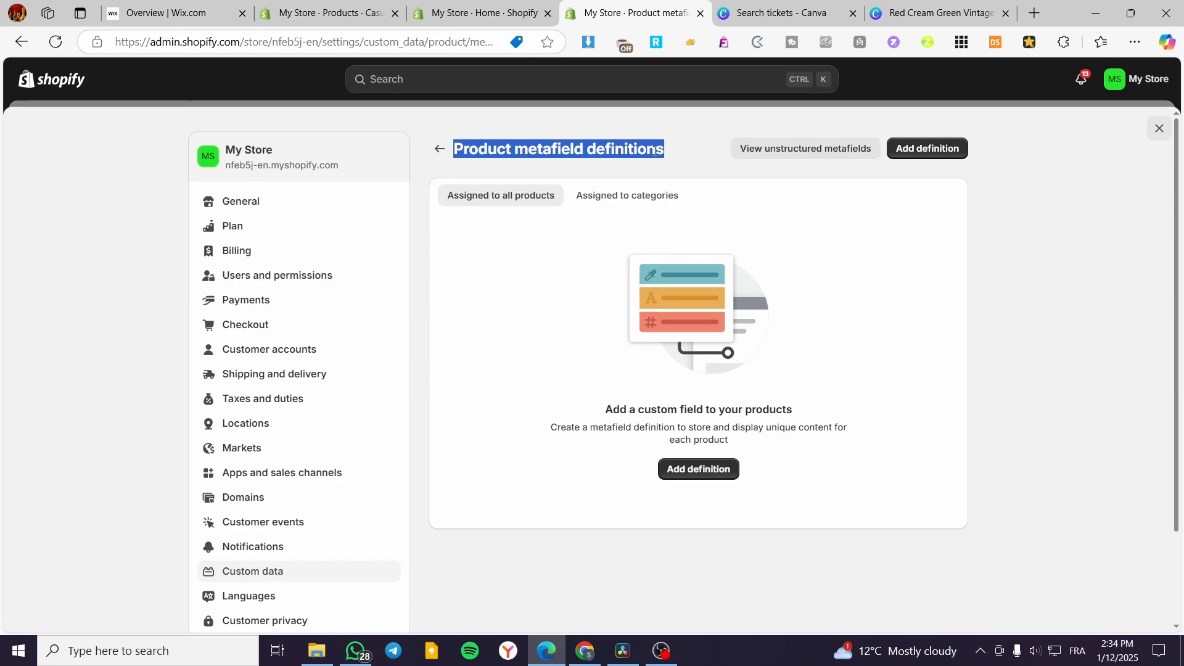
left_click(917, 150)
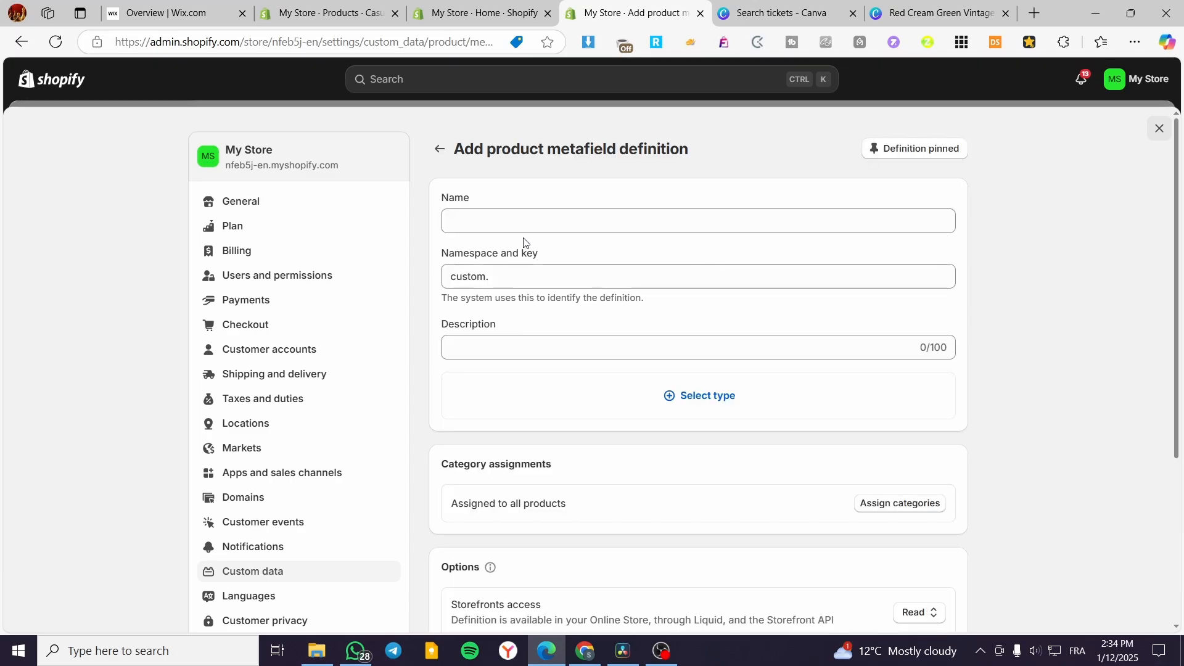
Name the product metafield definition "Hidden Products" as a custom entry, not a suggested standard definition.
left_click(522, 220)
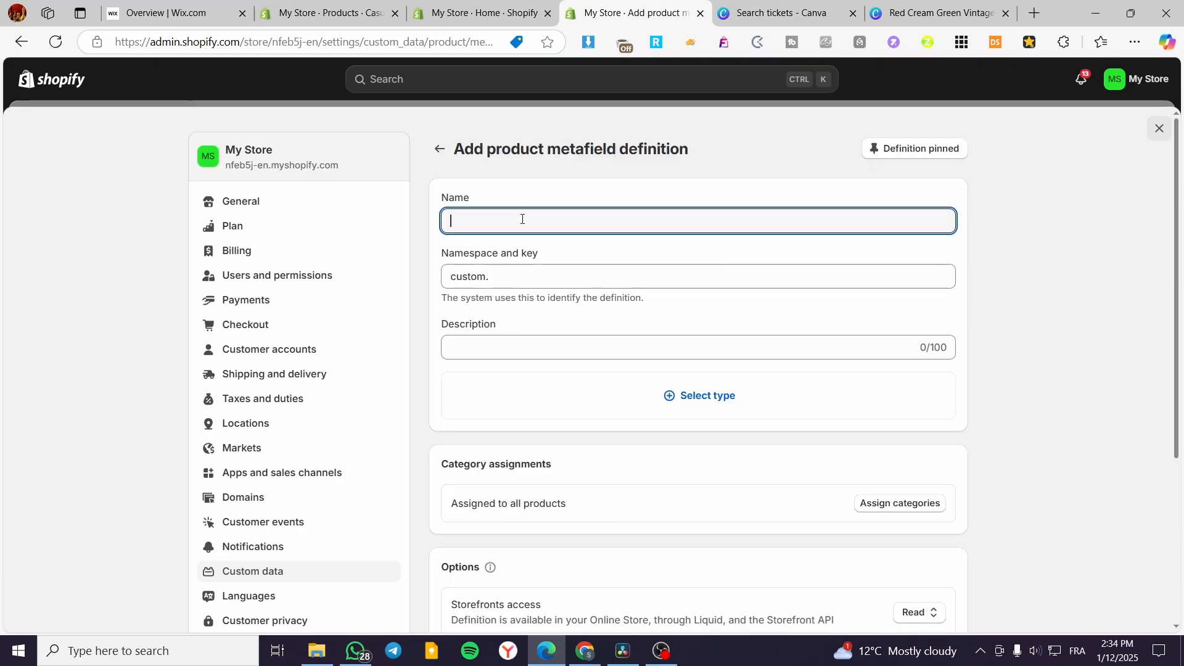
type("P")
key("BackSpace")
type("Hidden ")
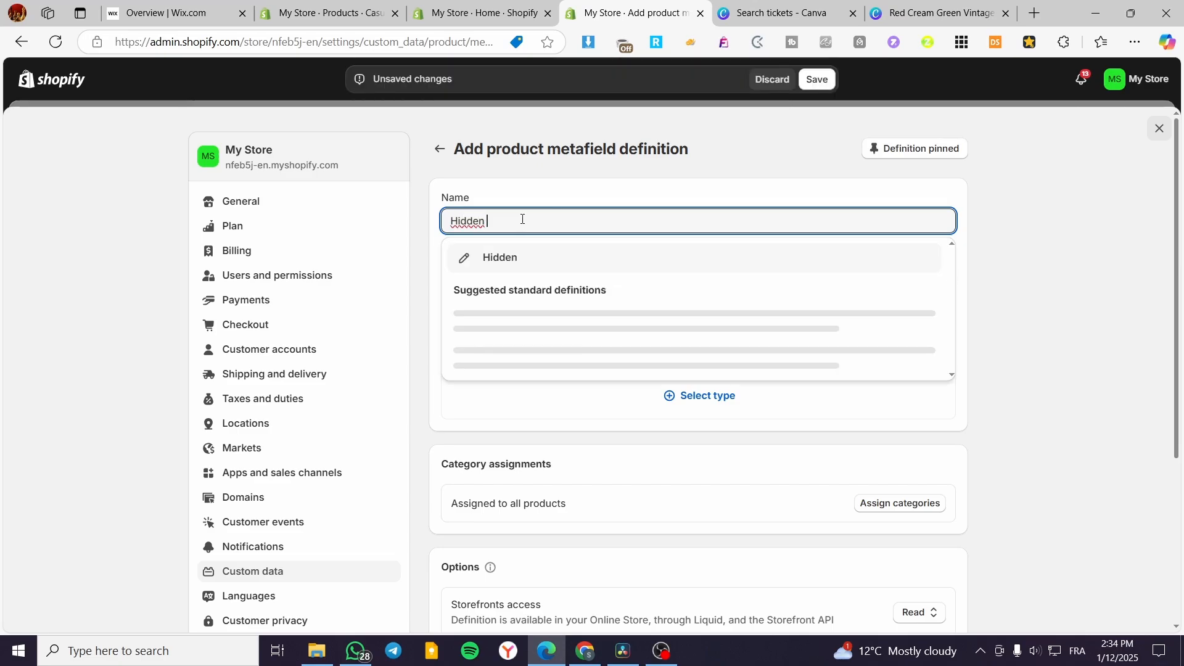
type("Products")
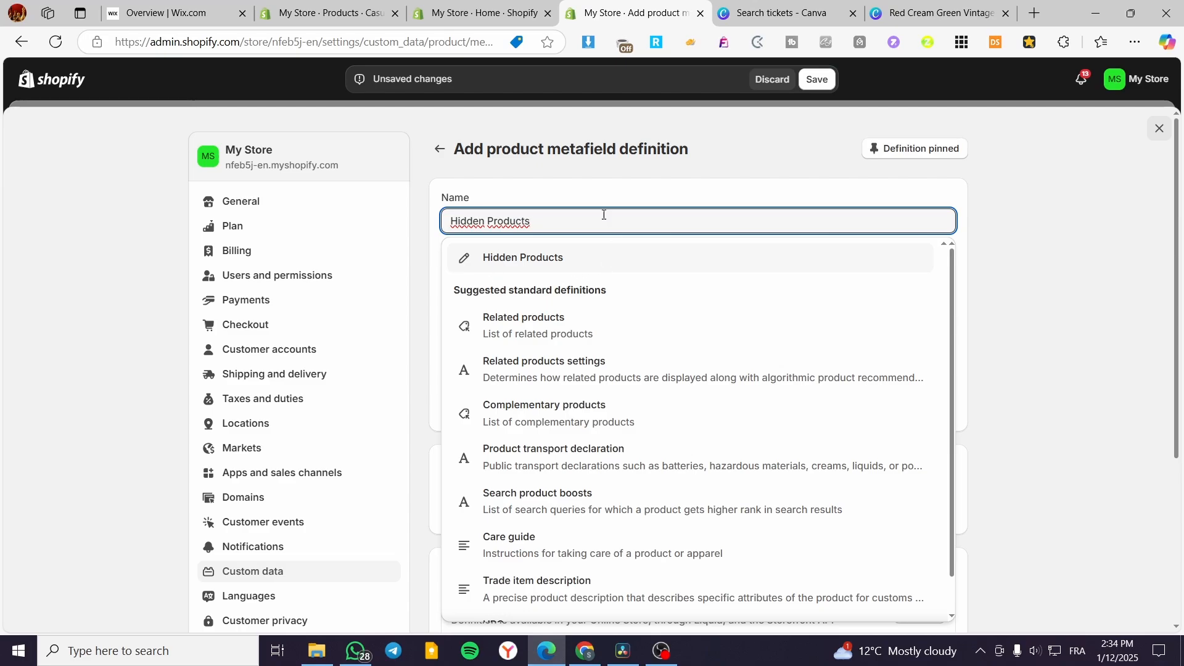
left_click(522, 259)
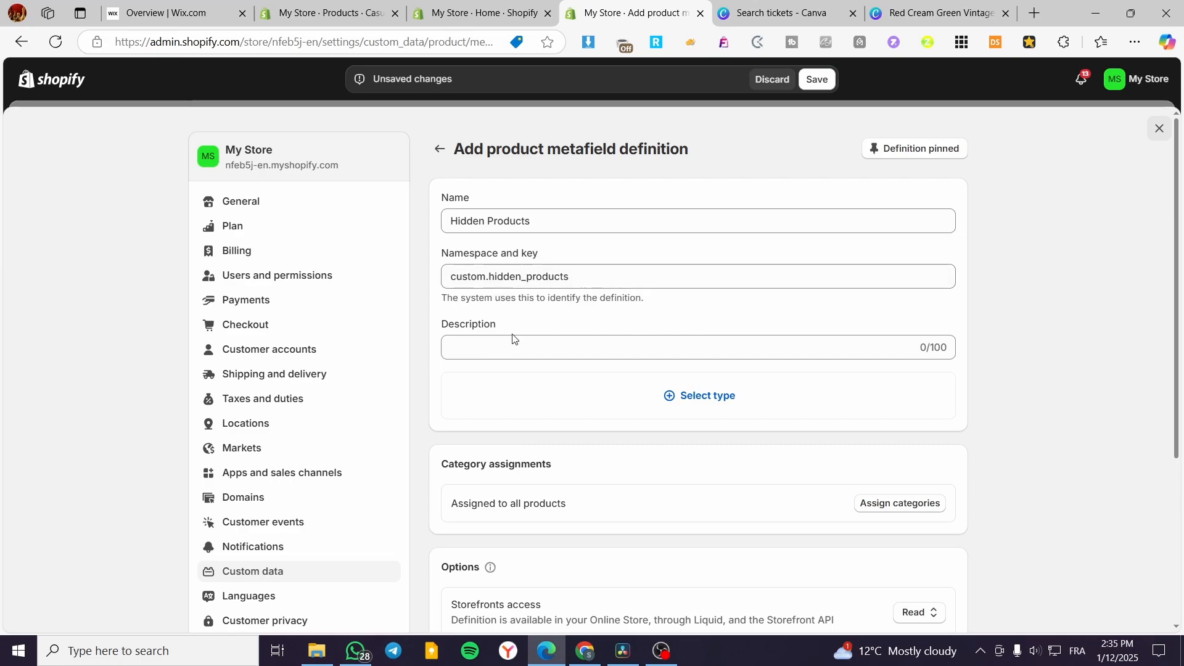
Reuse the name "Hidden Products" as the metafield's description and set its type to Integer.
left_click(468, 347)
left_click_drag(534, 223, 438, 226)
key("ctrl+c")
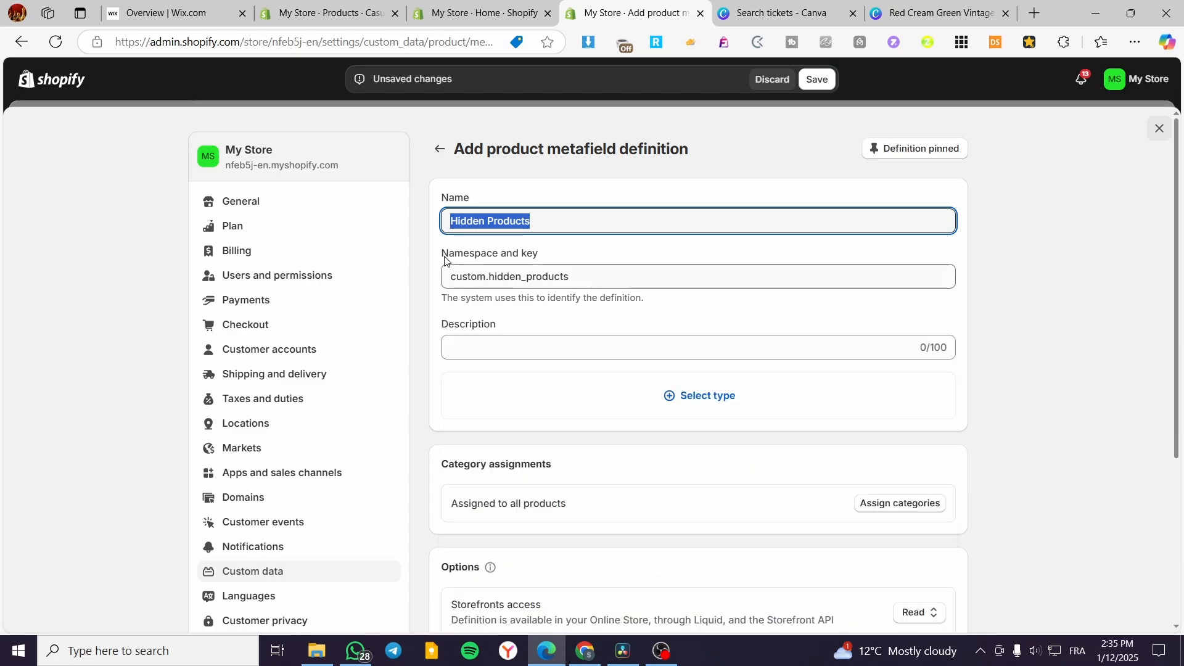
left_click(496, 354)
key("ctrl+v")
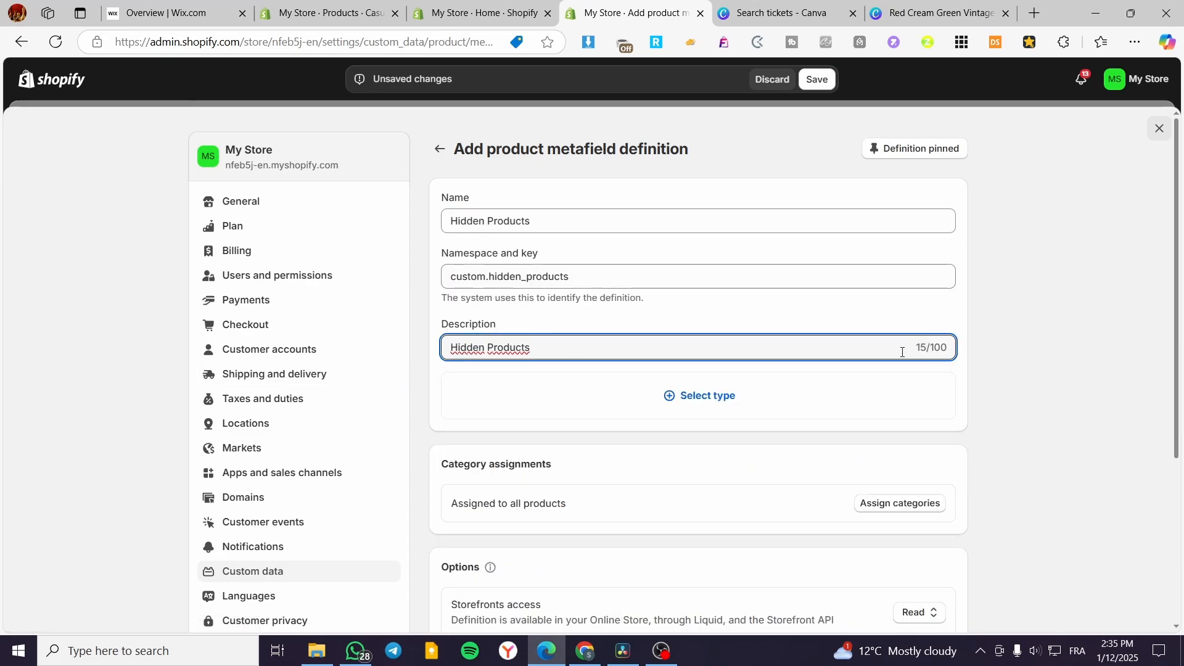
left_click(729, 404)
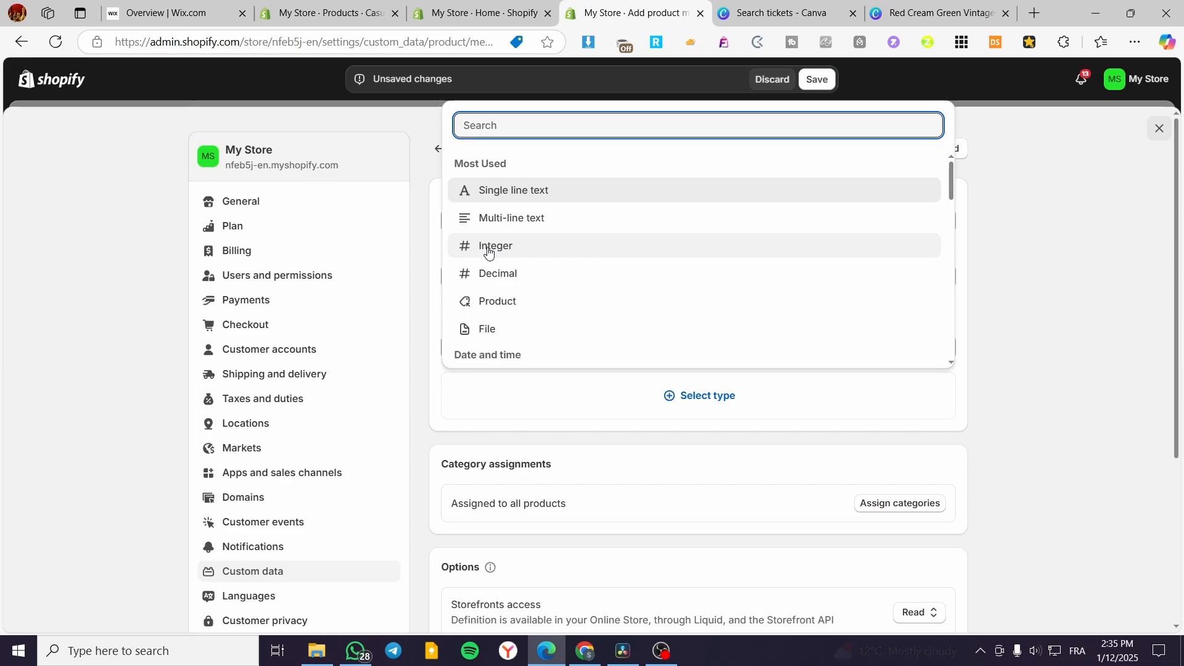
left_click(558, 247)
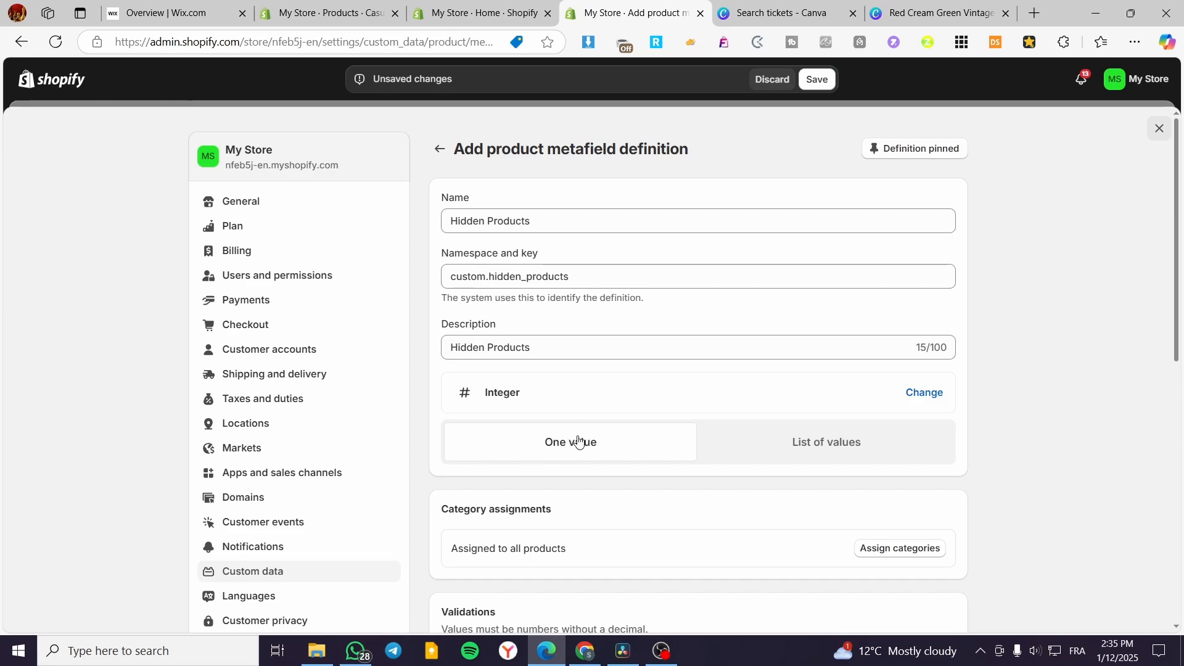
Set both the minimum and maximum validation values of the metafield to 1.
scroll(562, 446, "down", 3)
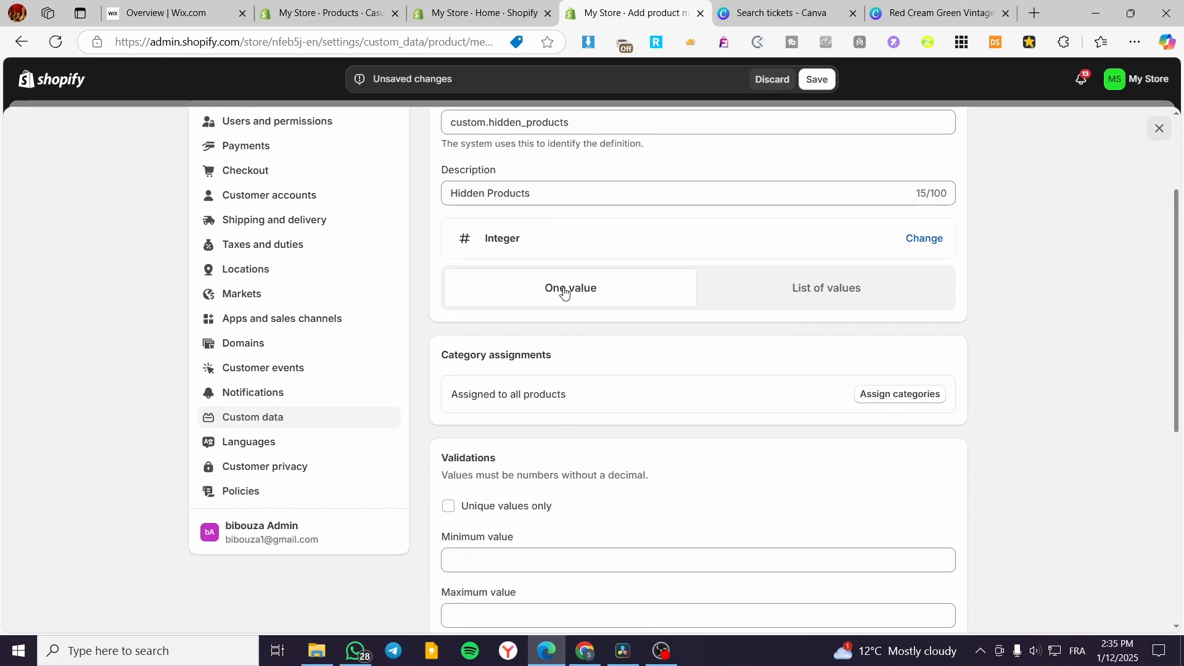
scroll(567, 294, "up", 3)
scroll(579, 319, "down", 6)
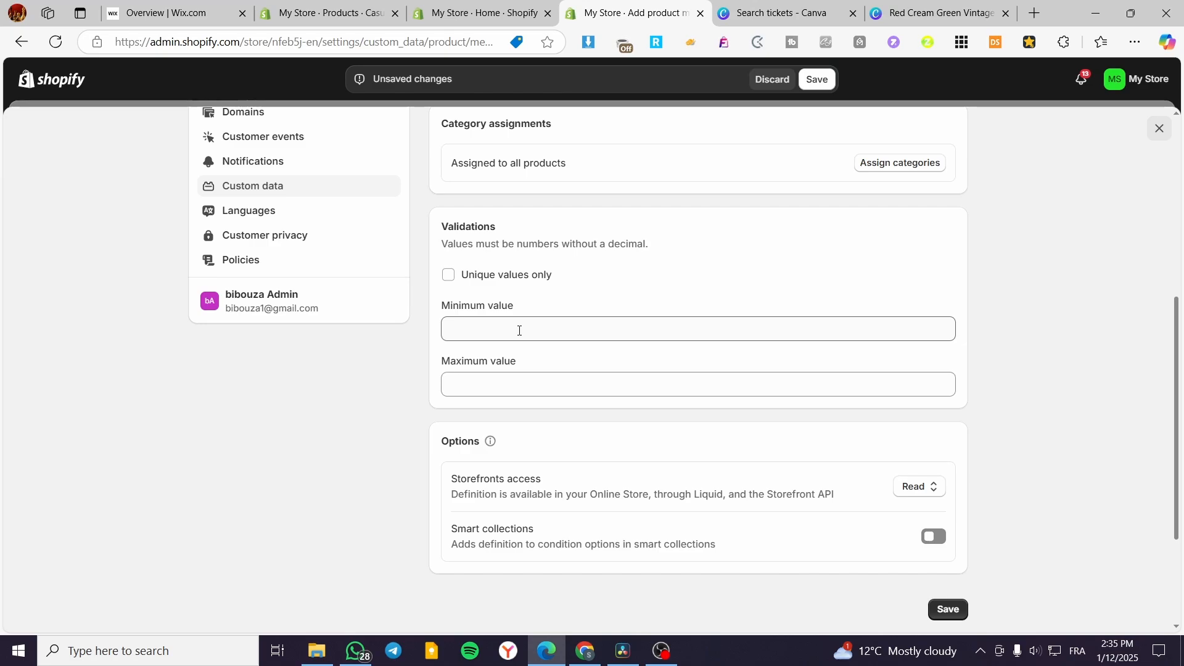
left_click(467, 330)
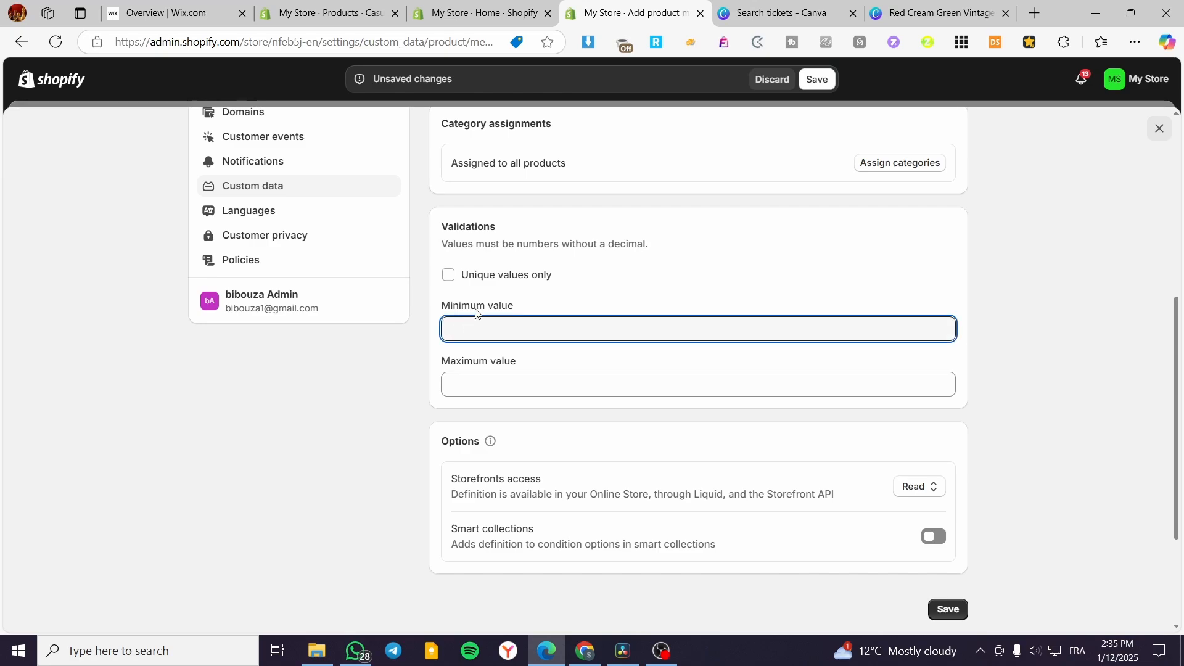
type("1")
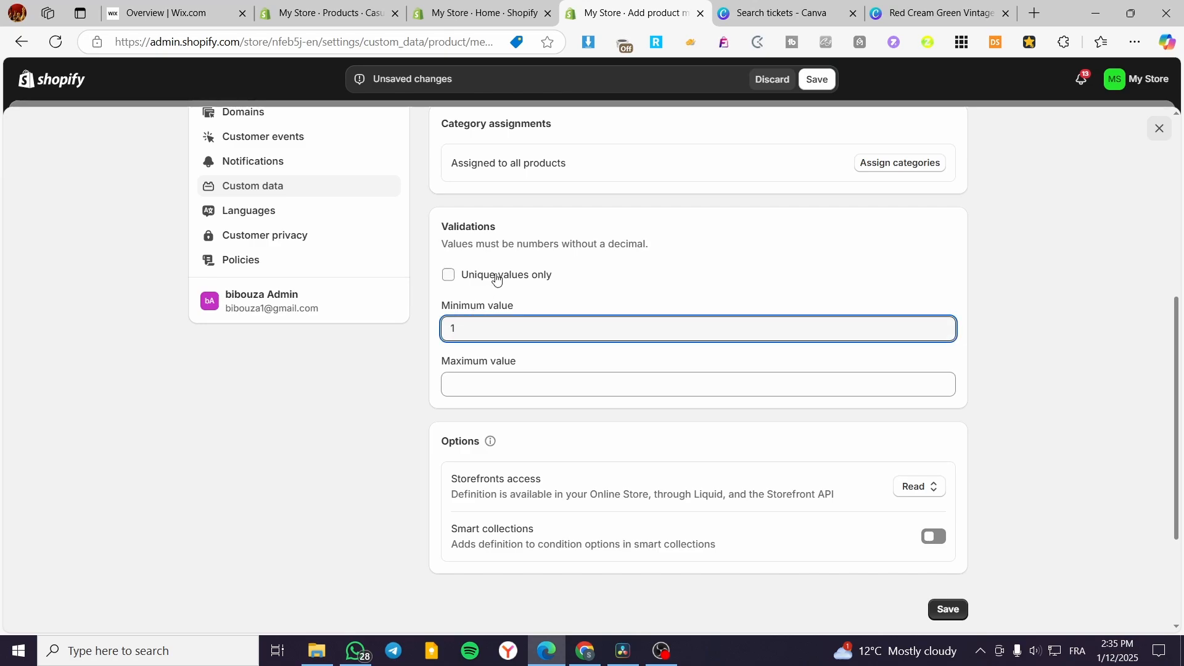
left_click(490, 391)
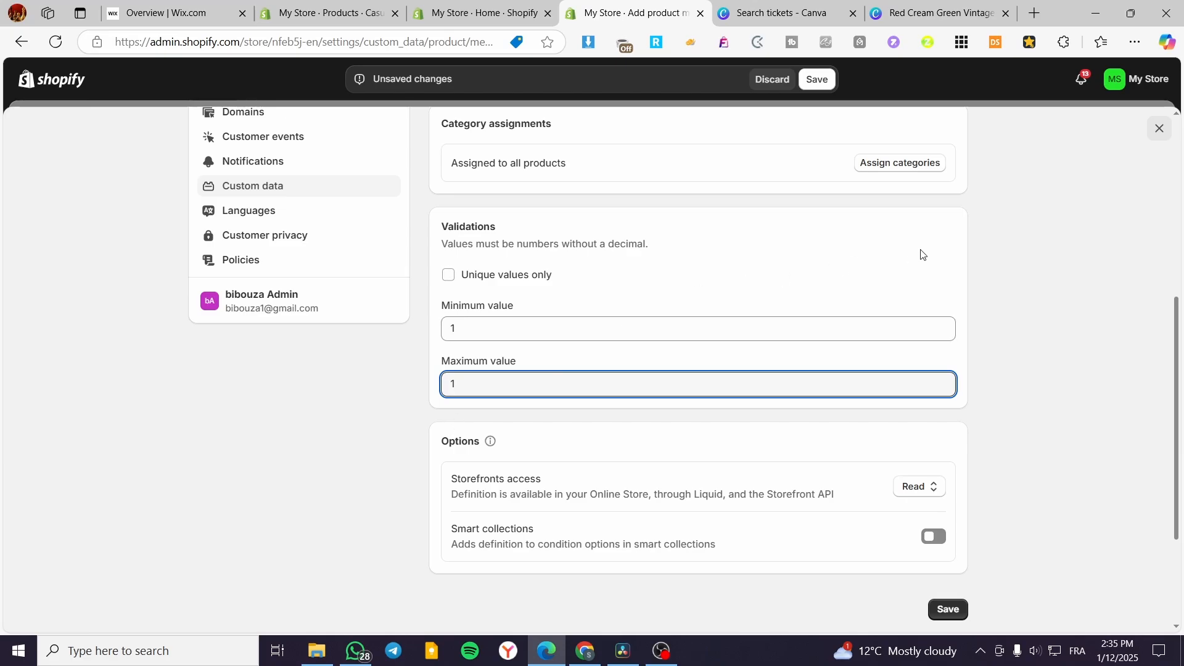
In the metafield's category assignments, select Animals & Pet Supplies, Apparel & Accessories, Arts & Entertainment, Media, Home & Garden, and Baby & Toddler.
scroll(779, 323, "up", 4)
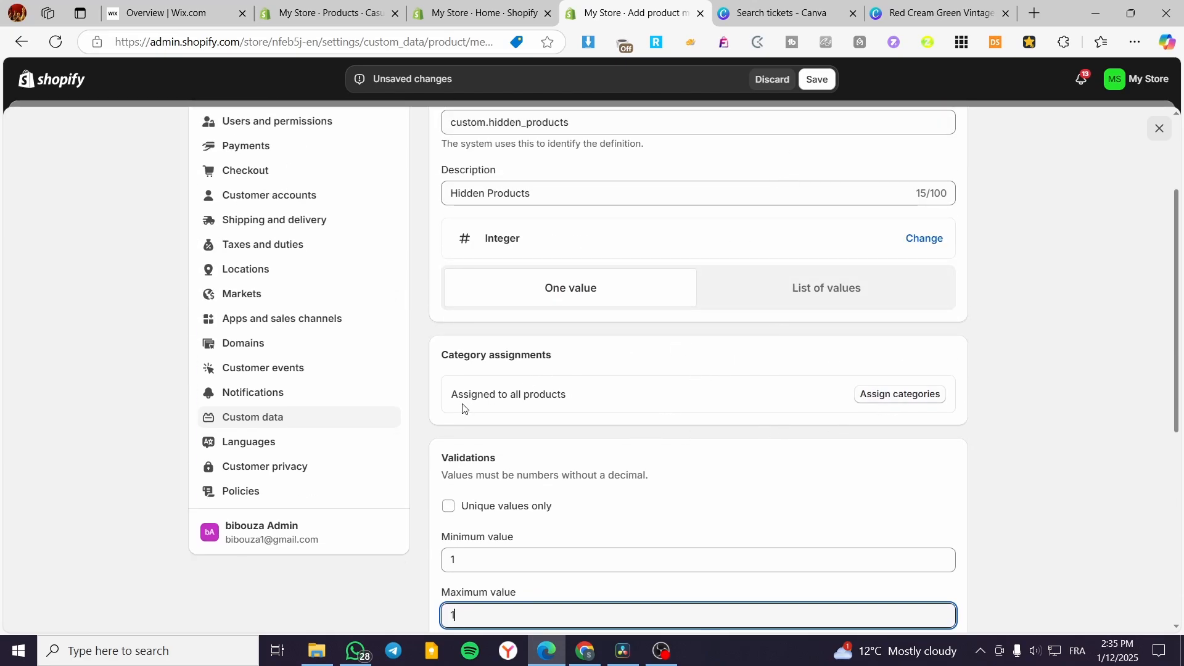
left_click(907, 395)
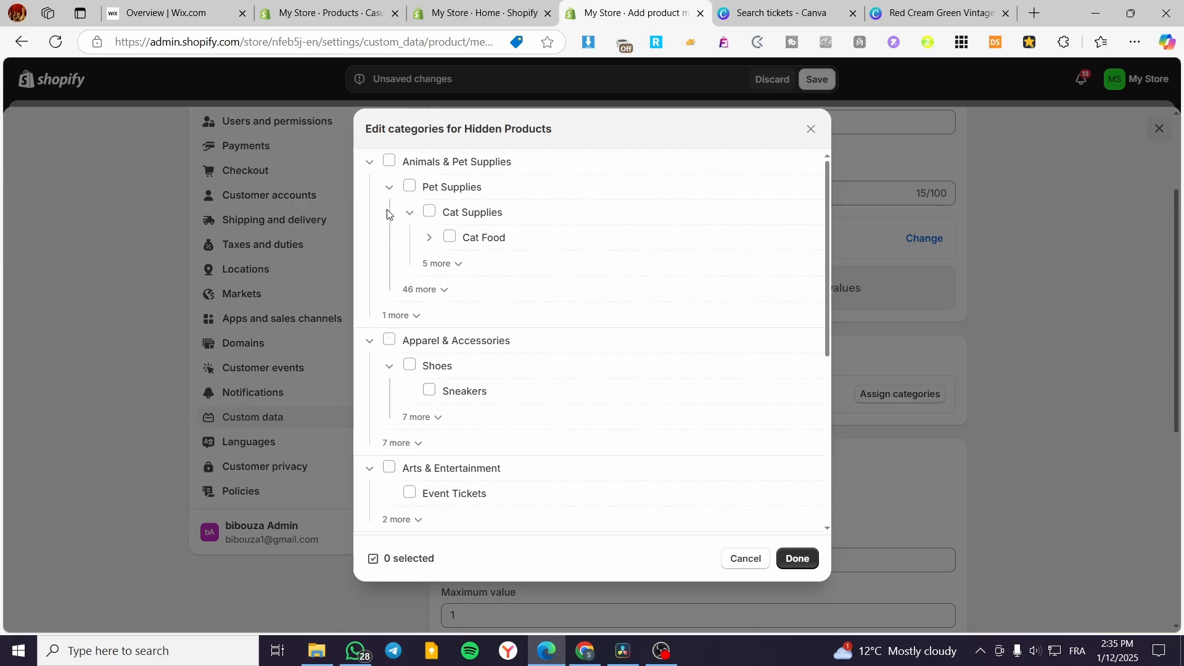
left_click(389, 162)
left_click(389, 341)
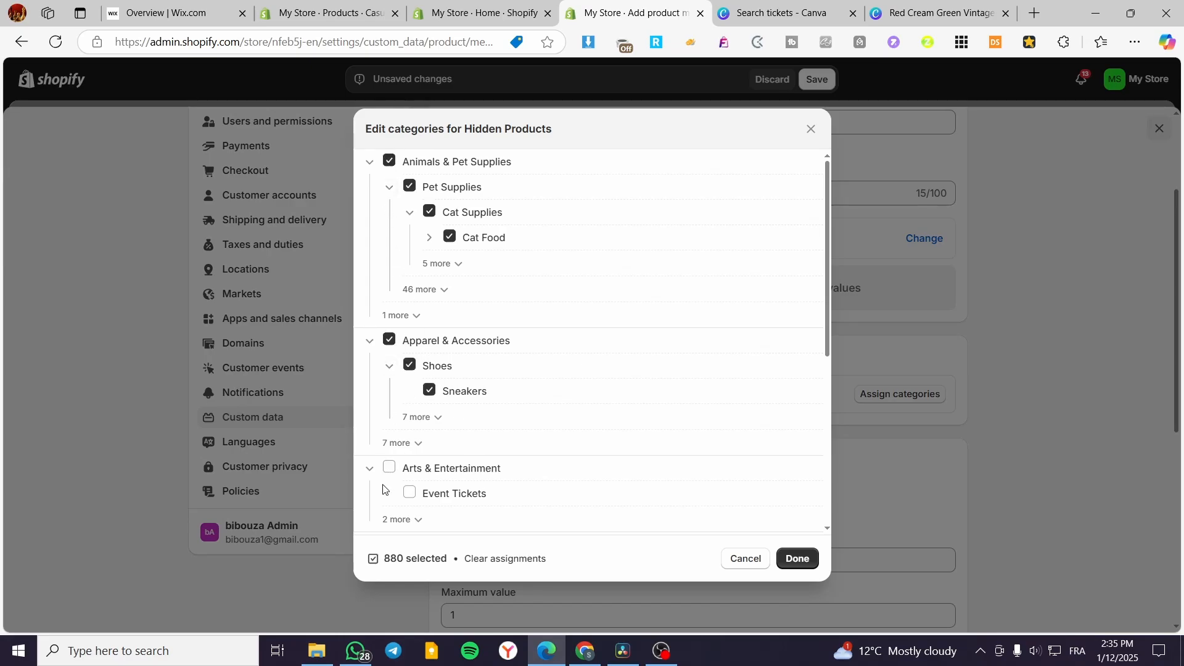
left_click(390, 468)
scroll(422, 391, "down", 5)
left_click(388, 394)
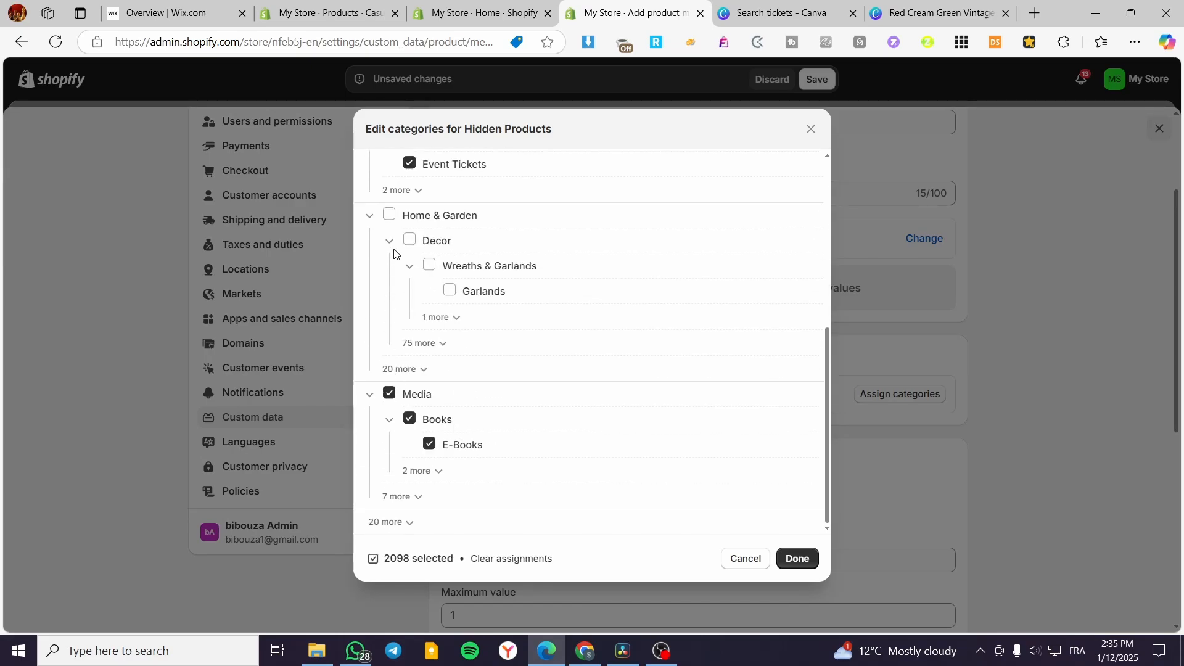
left_click(391, 215)
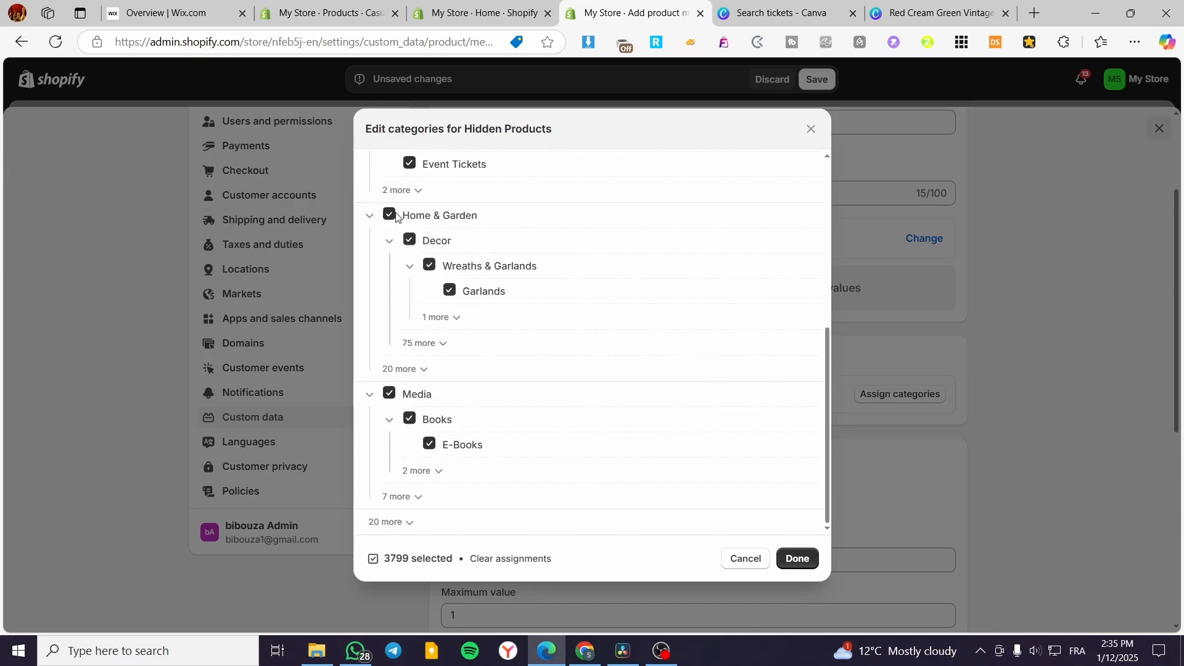
left_click(413, 524)
left_click(389, 522)
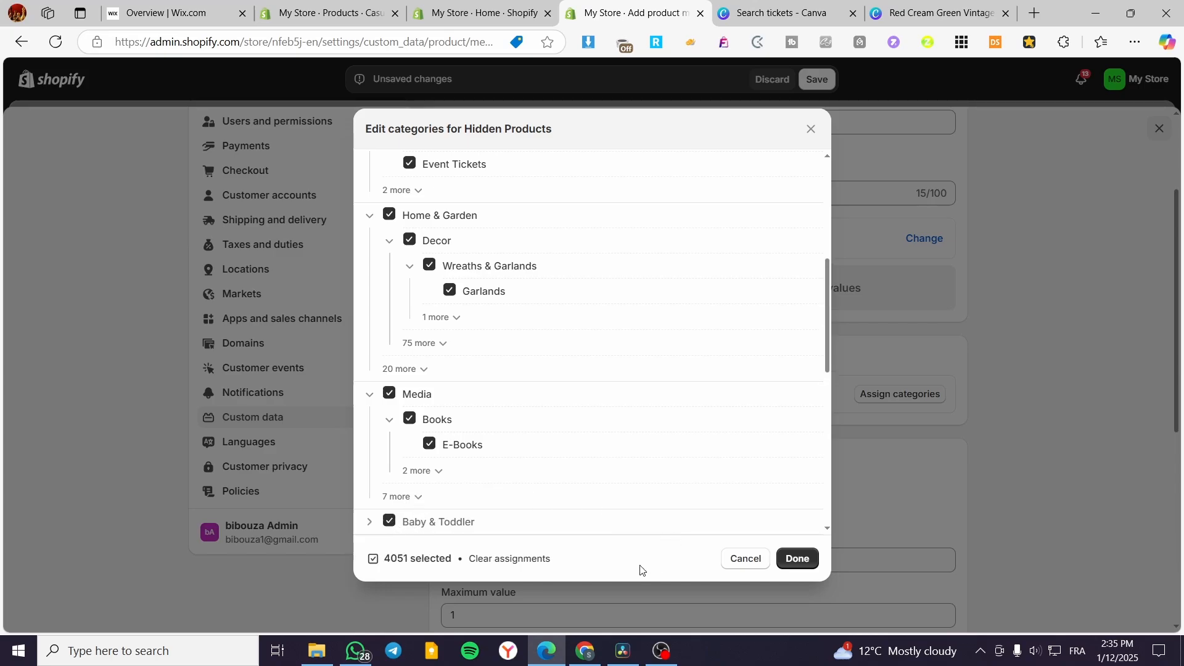
Add every category from Business & Industrial through Mature to the metafield's assignments.
scroll(523, 494, "down", 4)
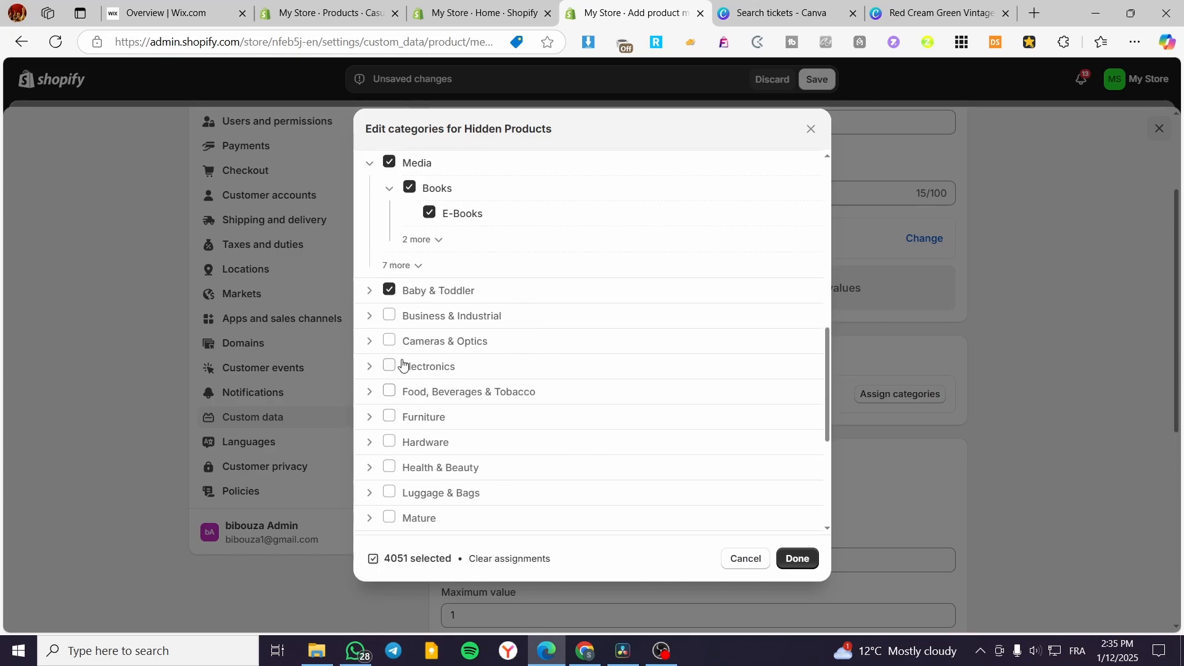
left_click(388, 316)
left_click(390, 341)
left_click(389, 367)
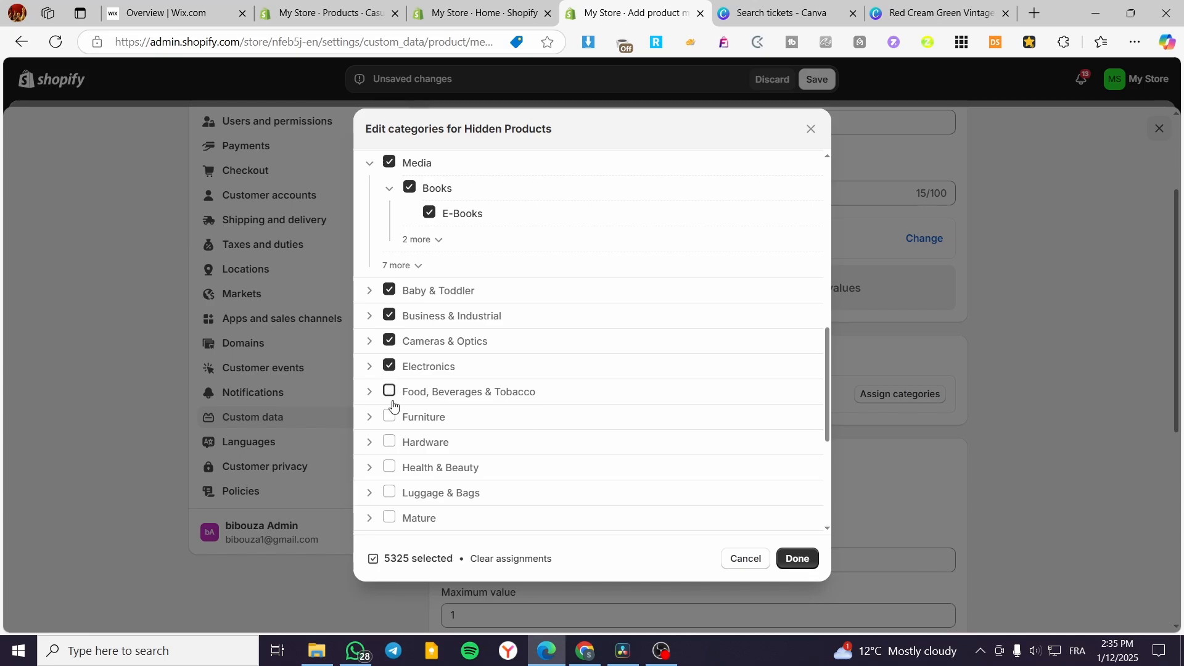
left_click(389, 392)
left_click(390, 417)
left_click(389, 442)
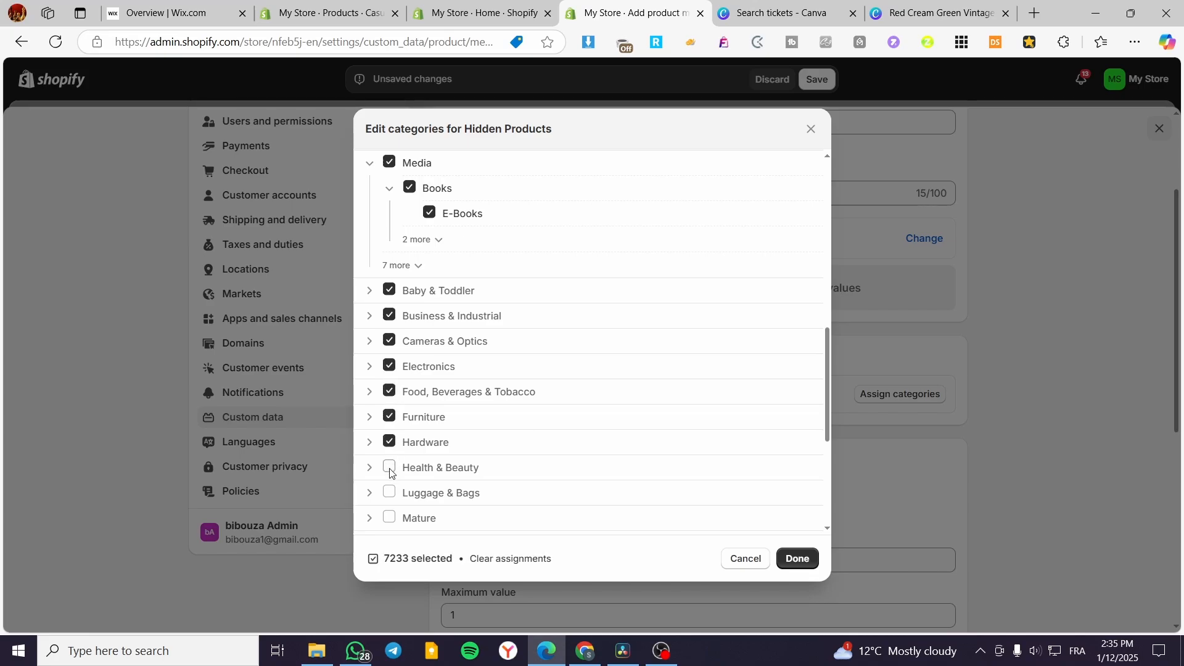
left_click(390, 467)
left_click(389, 493)
left_click(389, 518)
Select all remaining categories, from Office Supplies through Services and the last entry in the list.
scroll(445, 463, "down", 3)
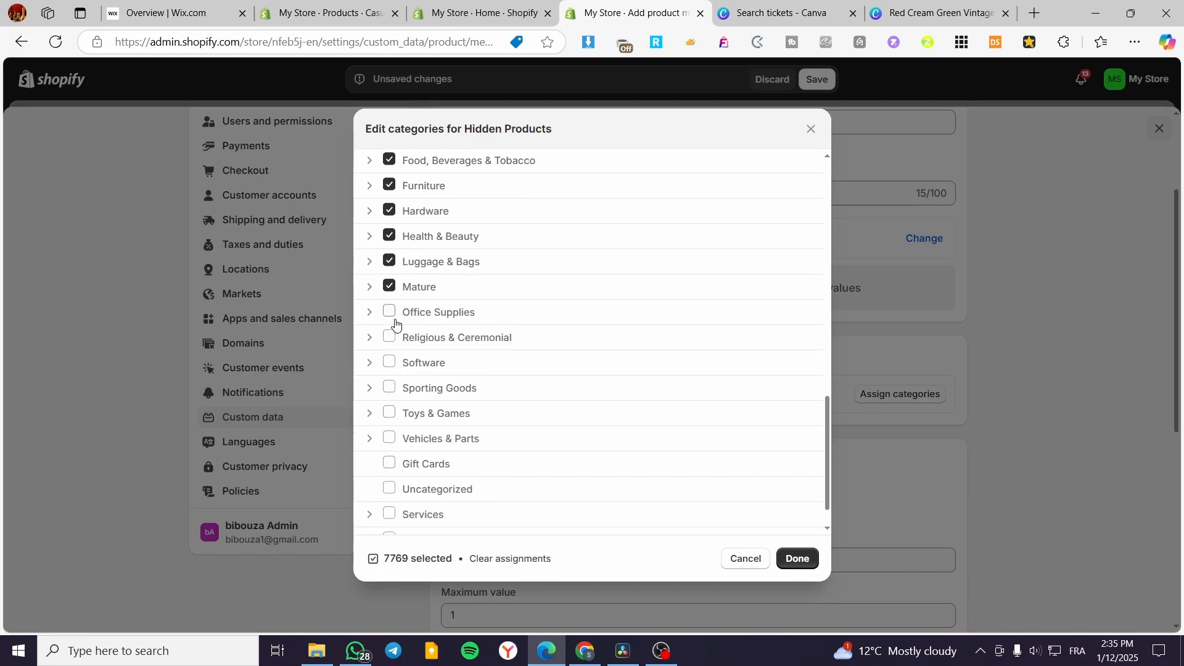
left_click(389, 312)
left_click(390, 337)
left_click(389, 363)
left_click(390, 387)
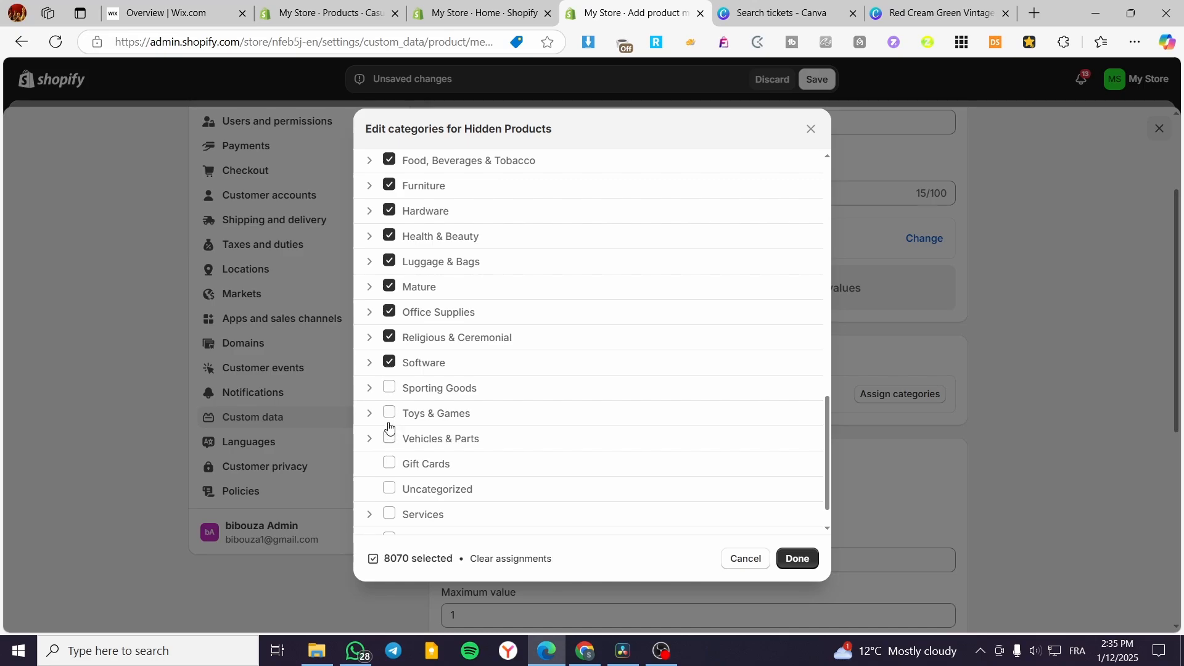
left_click(389, 413)
left_click(389, 438)
left_click(389, 463)
left_click(389, 488)
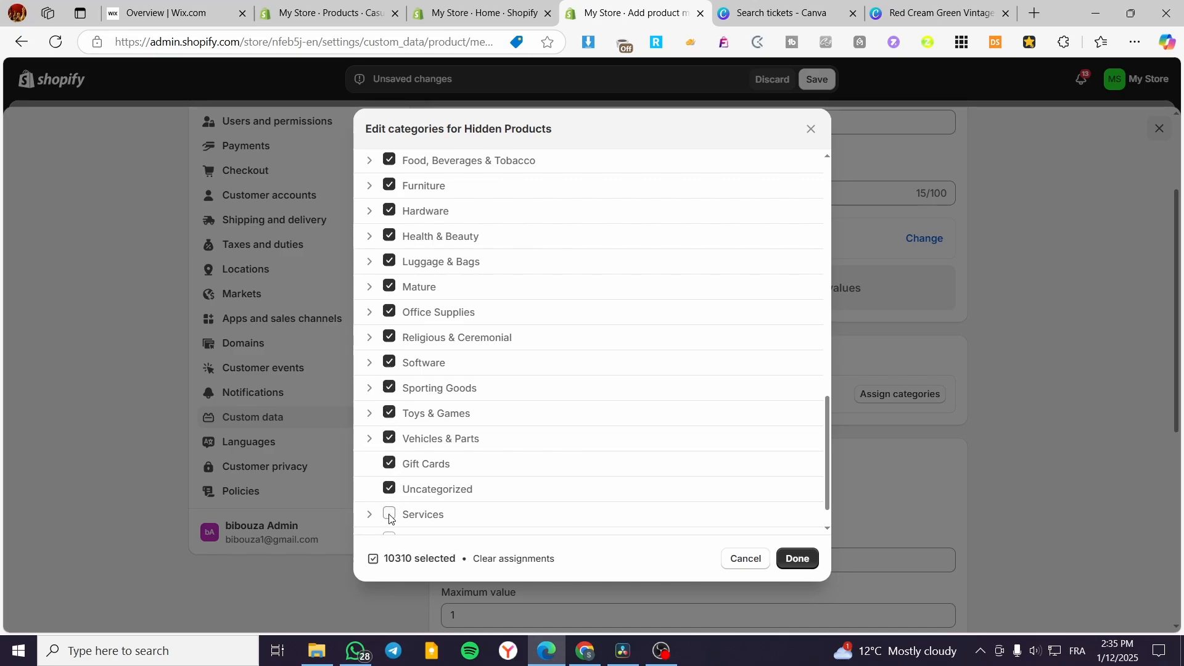
left_click(389, 514)
scroll(391, 493, "down", 1)
left_click(390, 497)
Check that no category is left unselected and apply the category assignments to the Hidden Products metafield.
scroll(389, 505, "up", 15)
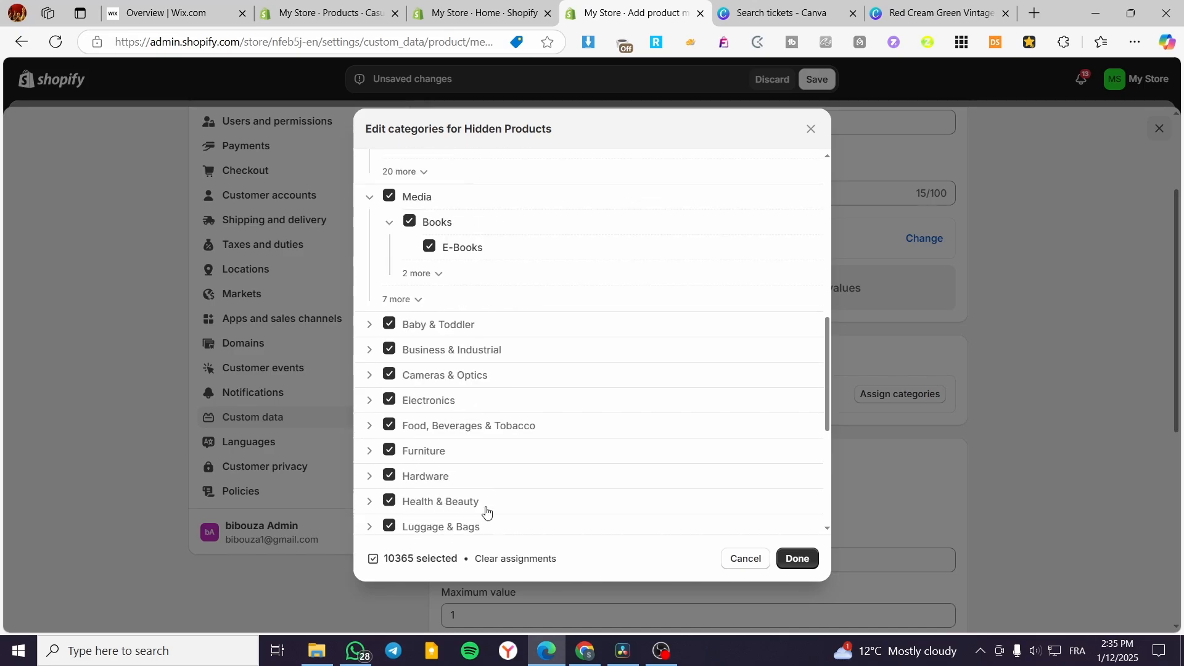
scroll(468, 468, "down", 5)
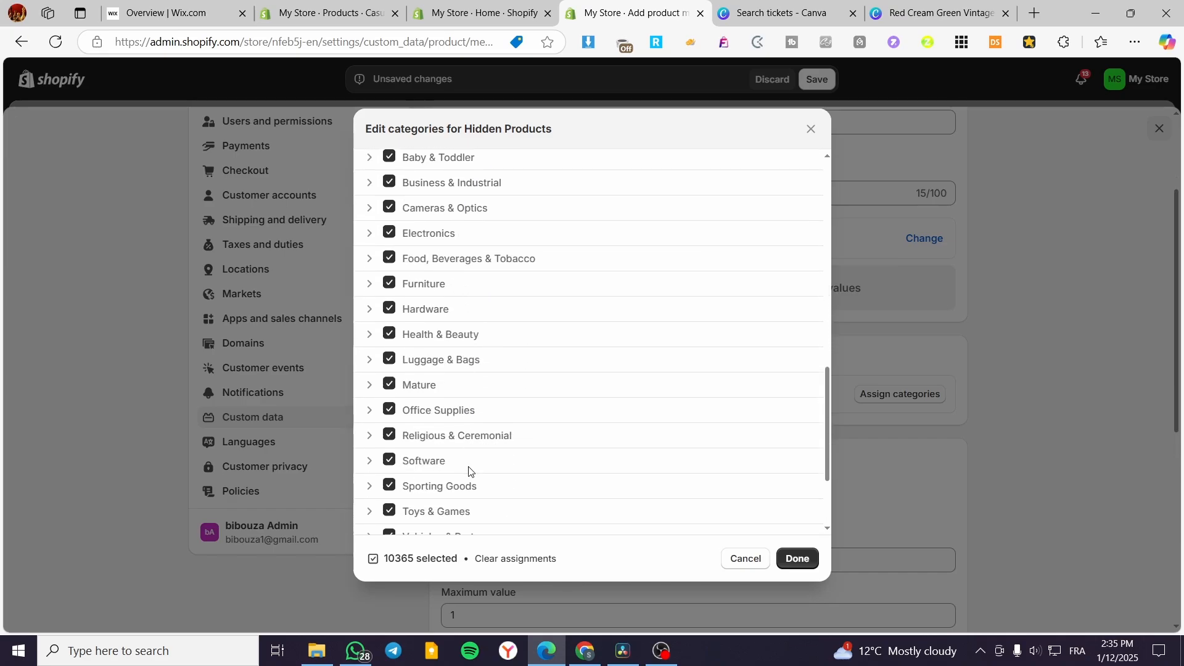
scroll(468, 463, "up", 15)
left_click(795, 558)
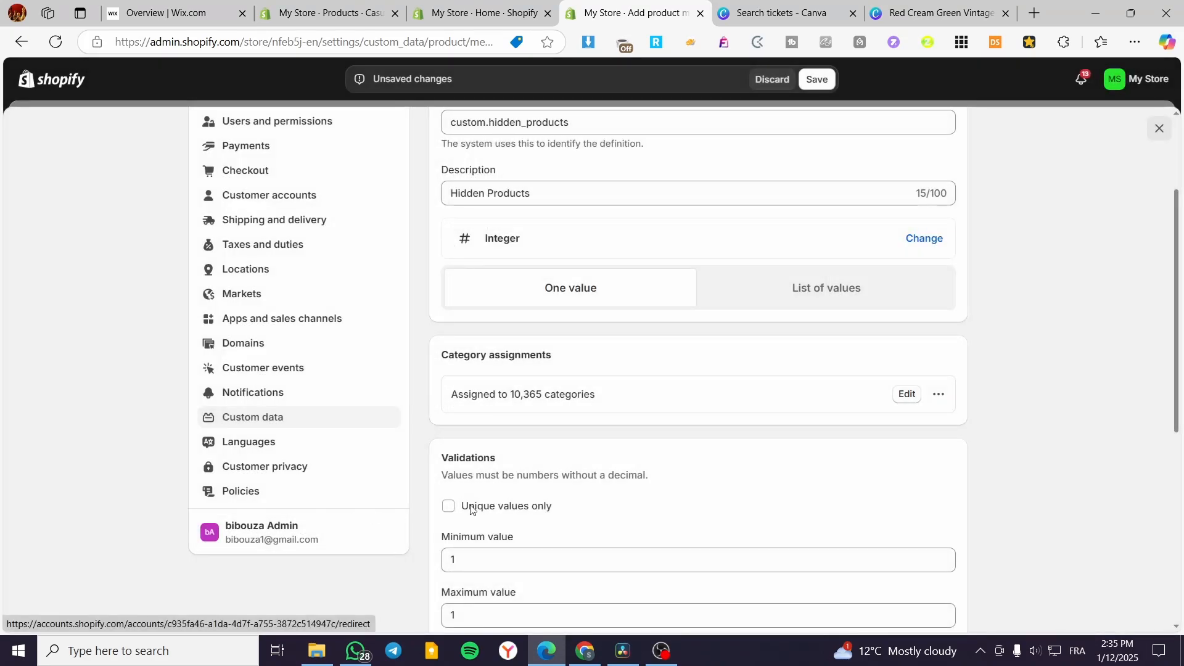
scroll(672, 380, "down", 6)
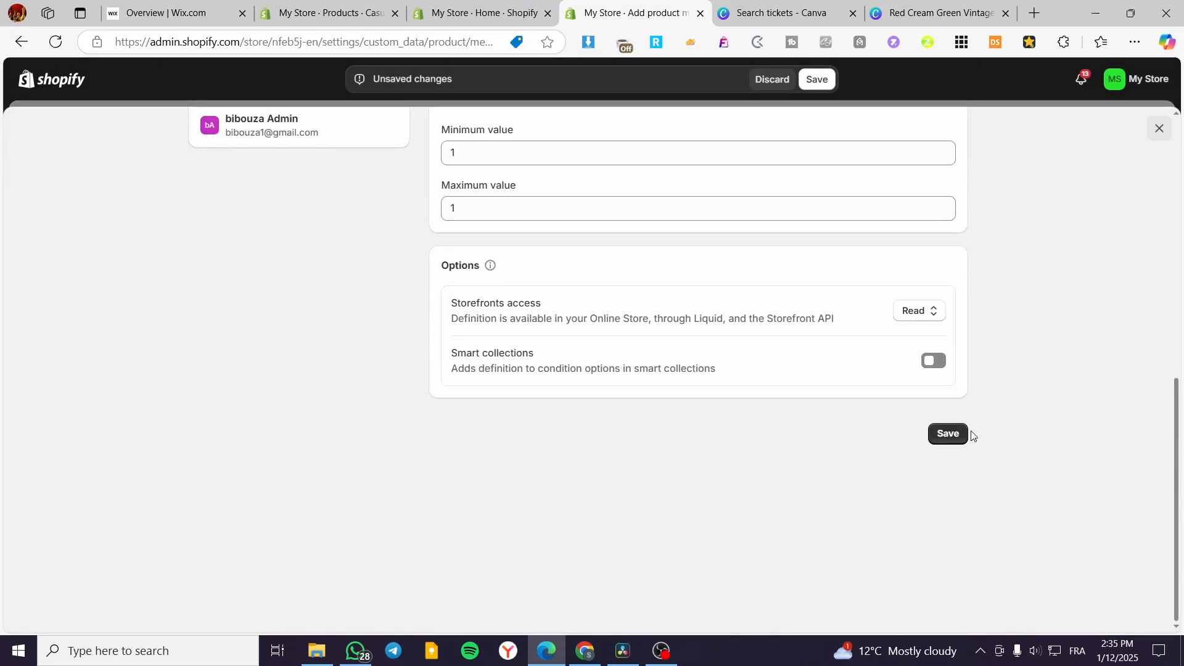
Save the Hidden Products metafield definition and close the store settings.
left_click(962, 435)
scroll(411, 439, "up", 9)
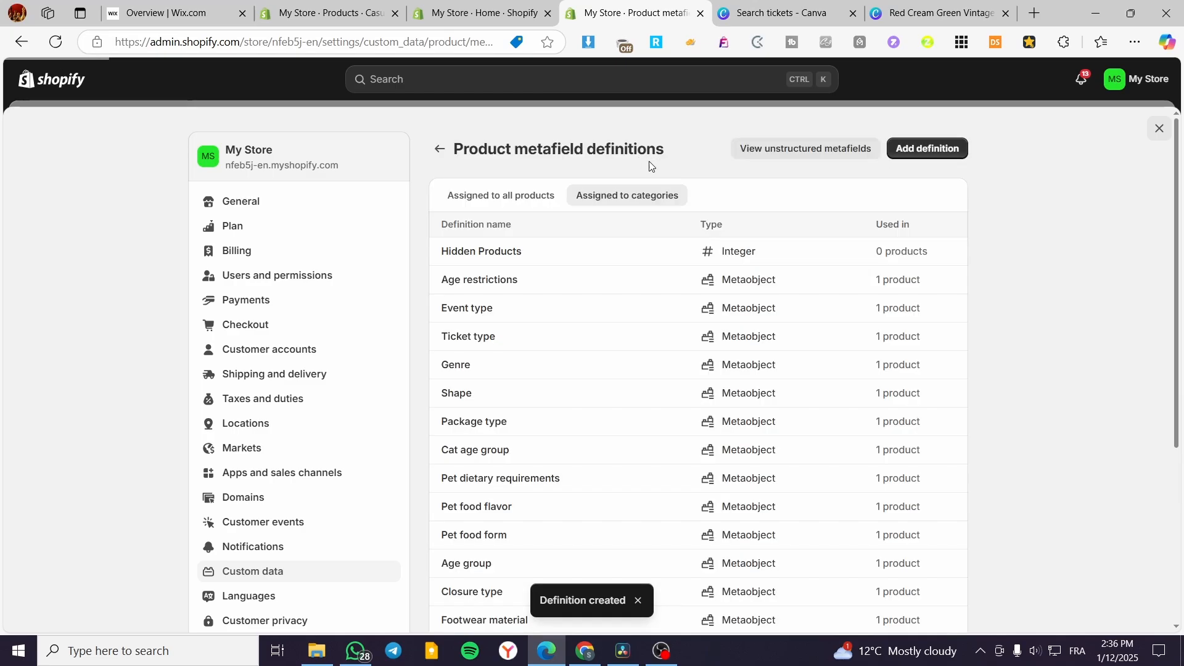
left_click(1157, 128)
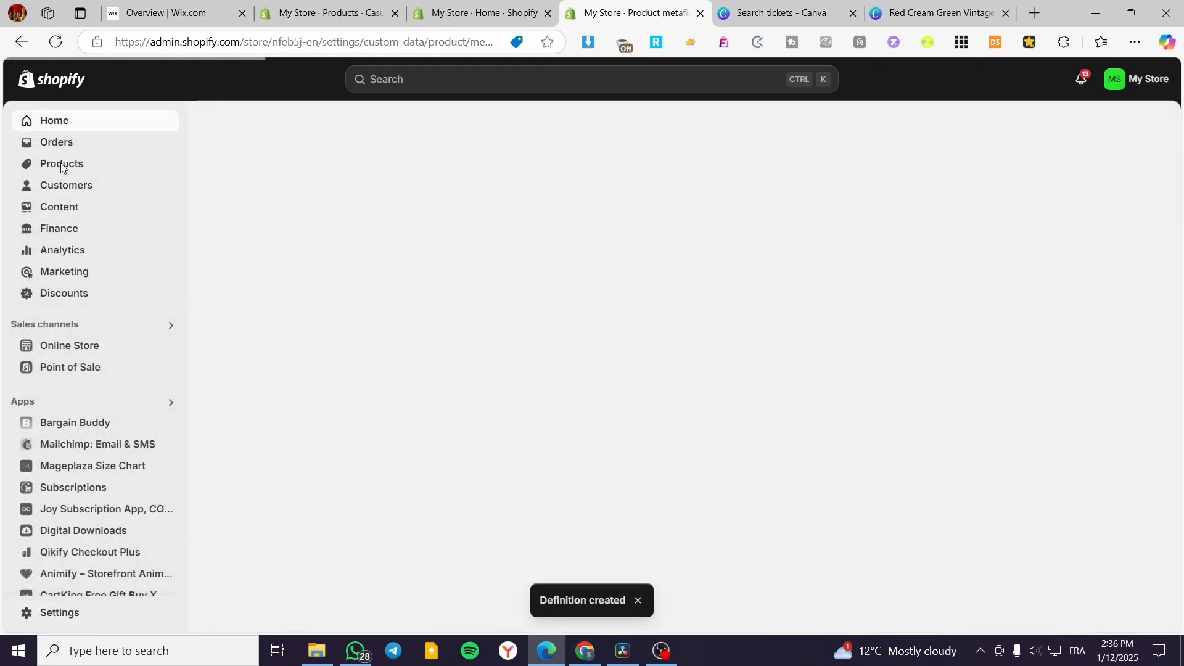
Open the Casual Shoe product, set its Hidden Products category metafield to 1, and save the product.
left_click(61, 166)
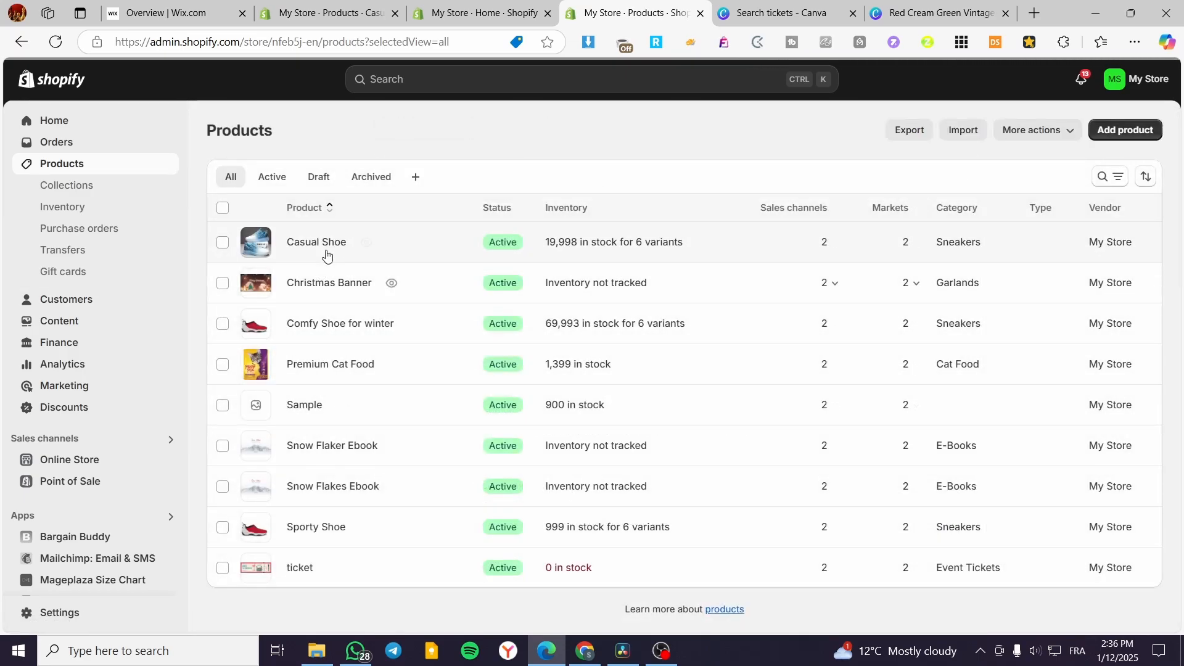
left_click(330, 243)
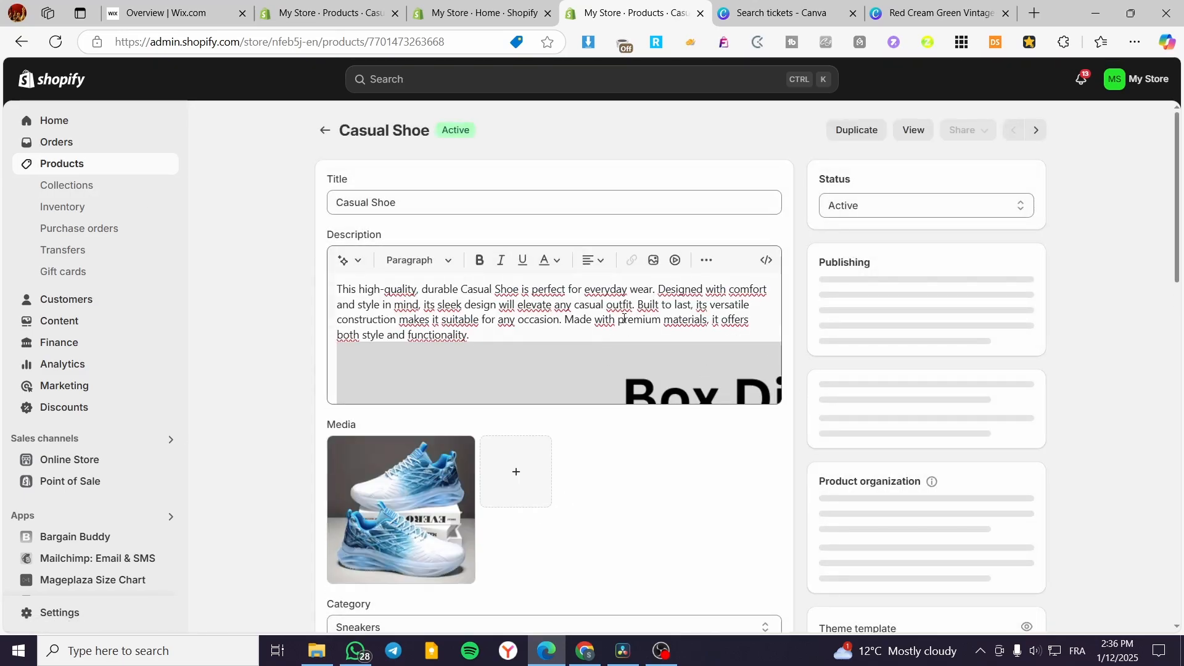
scroll(623, 318, "down", 12)
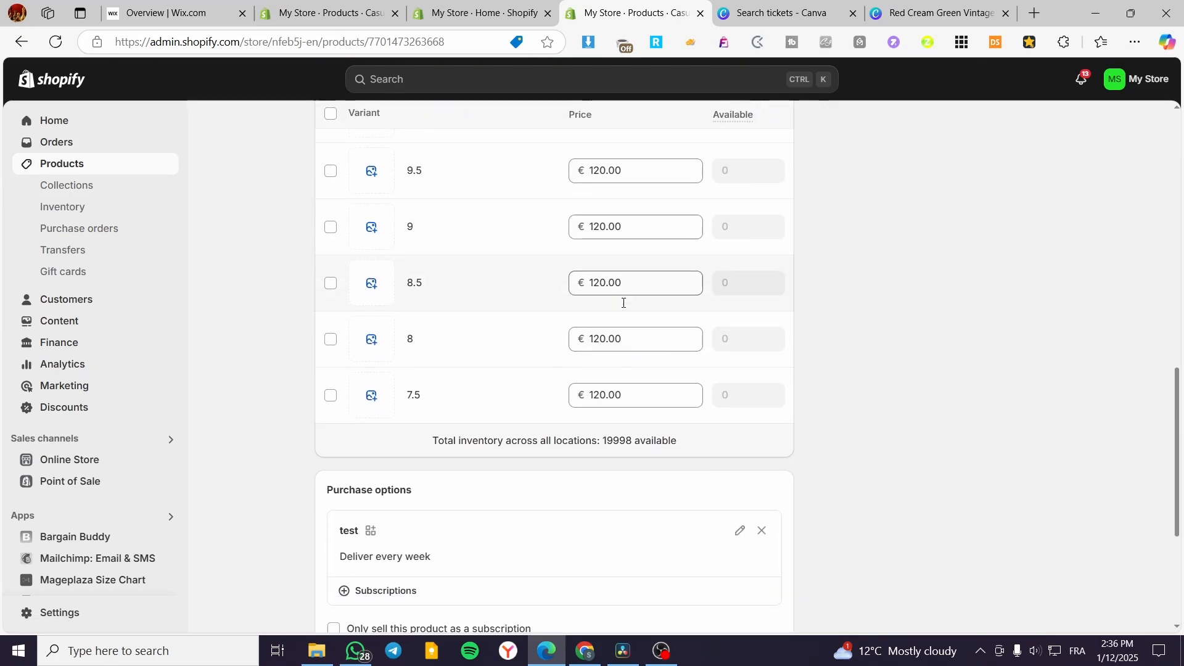
scroll(624, 302, "down", 5)
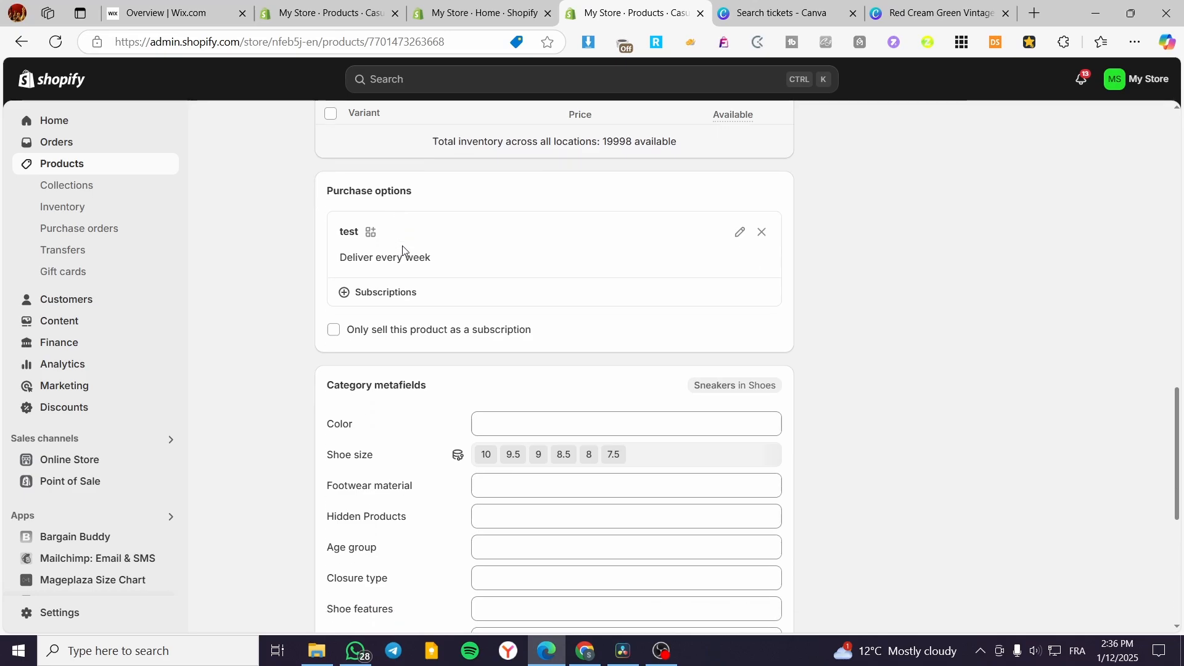
scroll(402, 246, "down", 7)
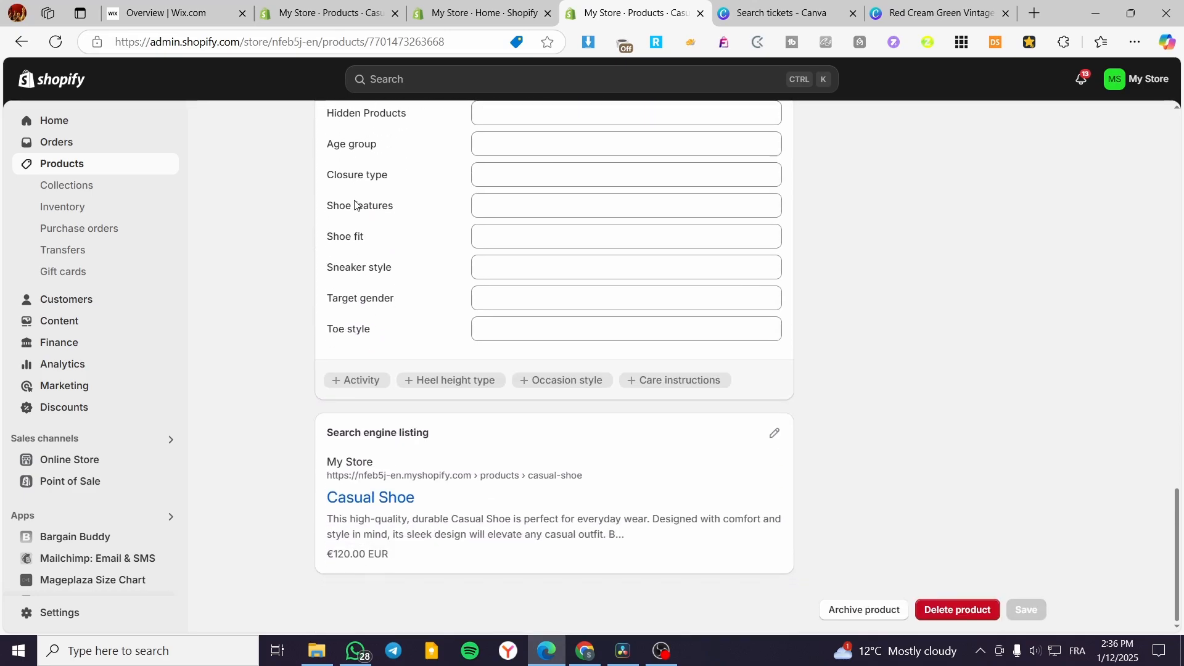
scroll(387, 377, "up", 4)
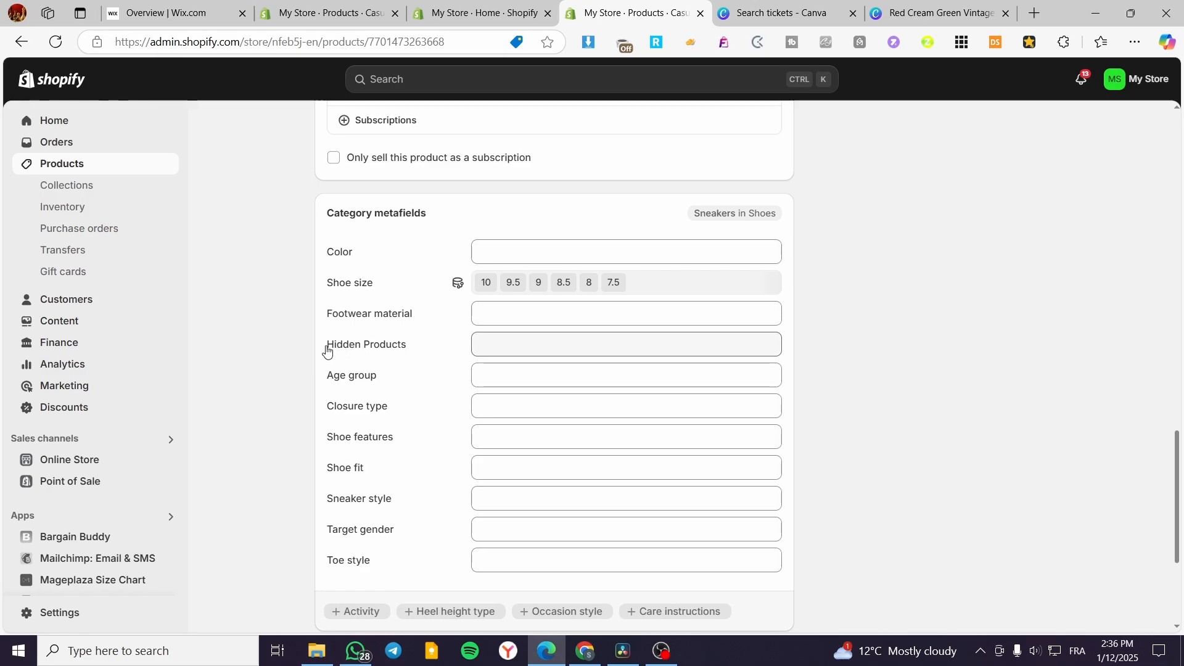
left_click(559, 346)
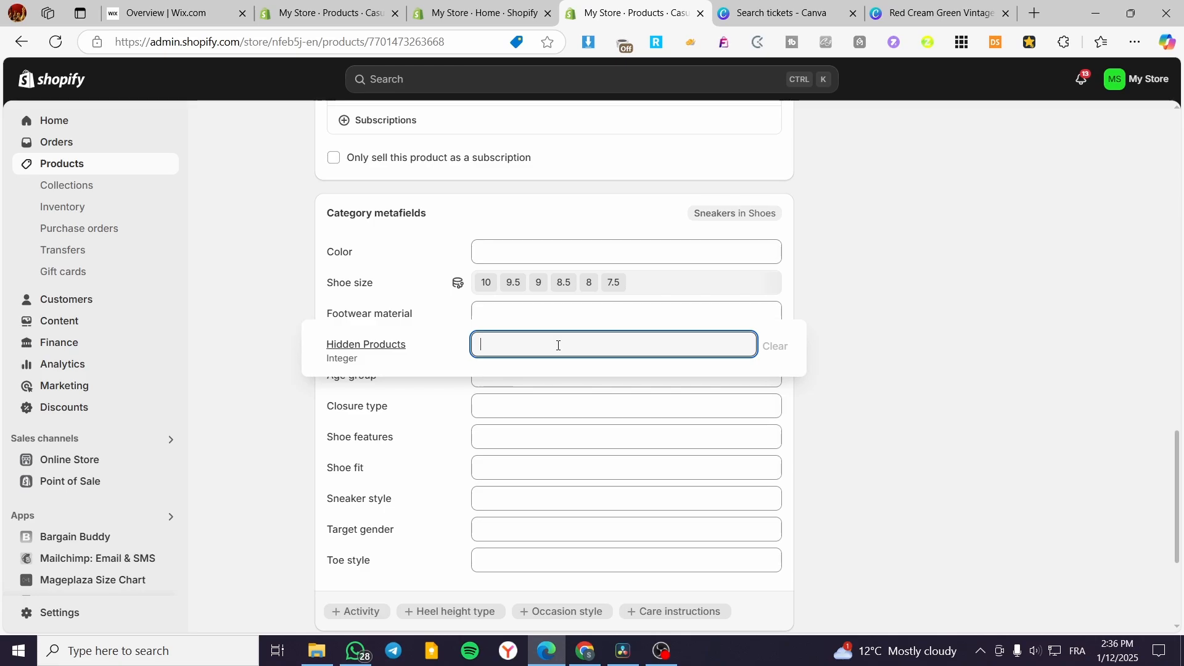
type("1")
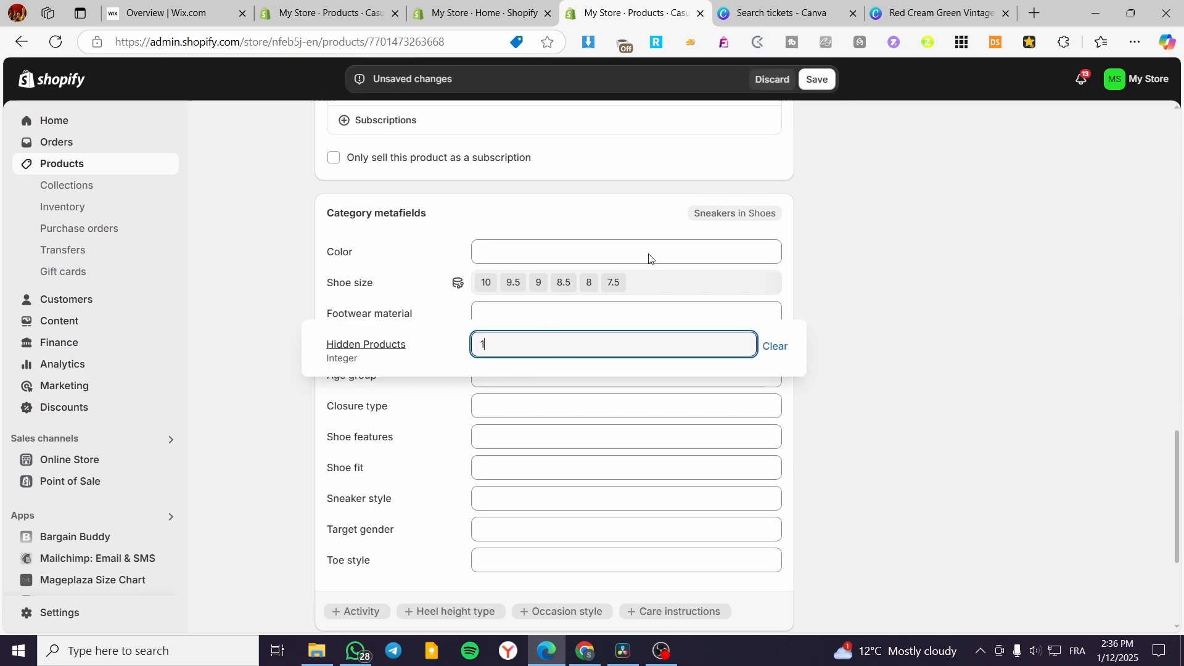
left_click(817, 78)
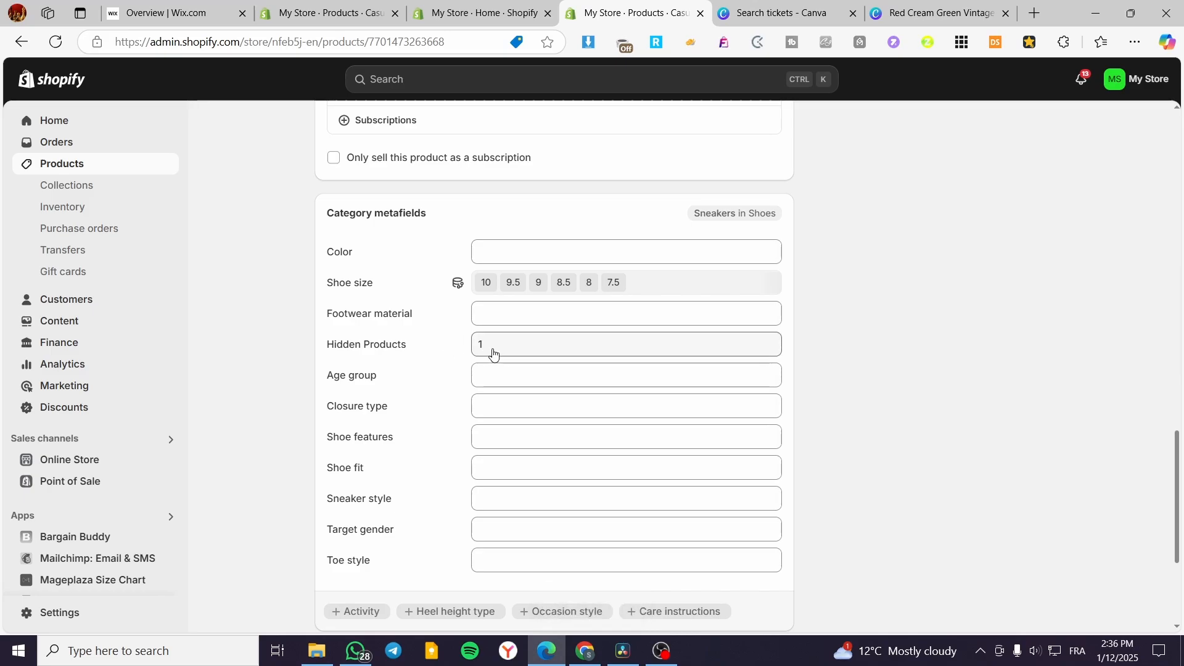
scroll(489, 353, "up", 5)
scroll(488, 354, "up", 10)
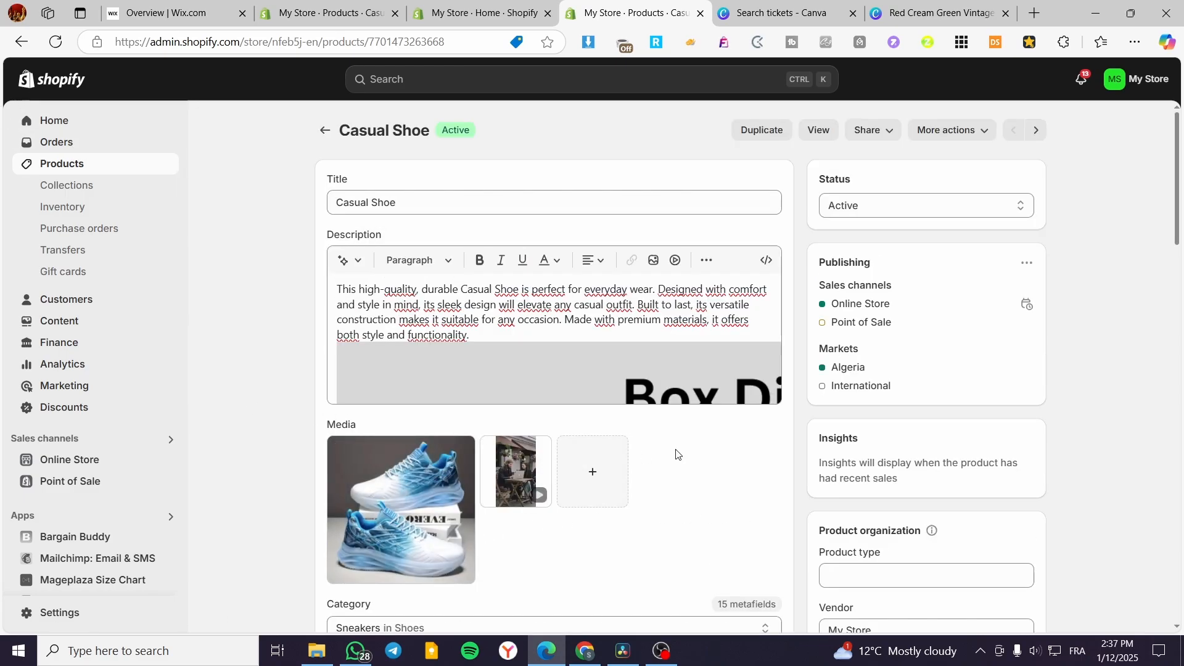
scroll(679, 441, "down", 3)
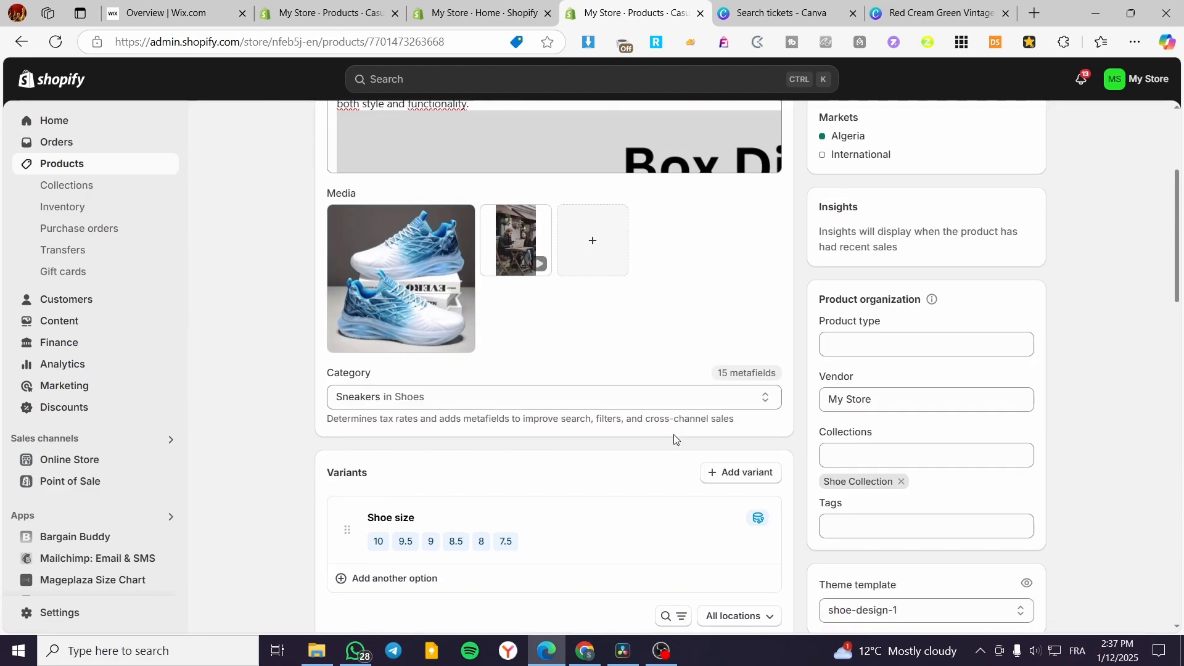